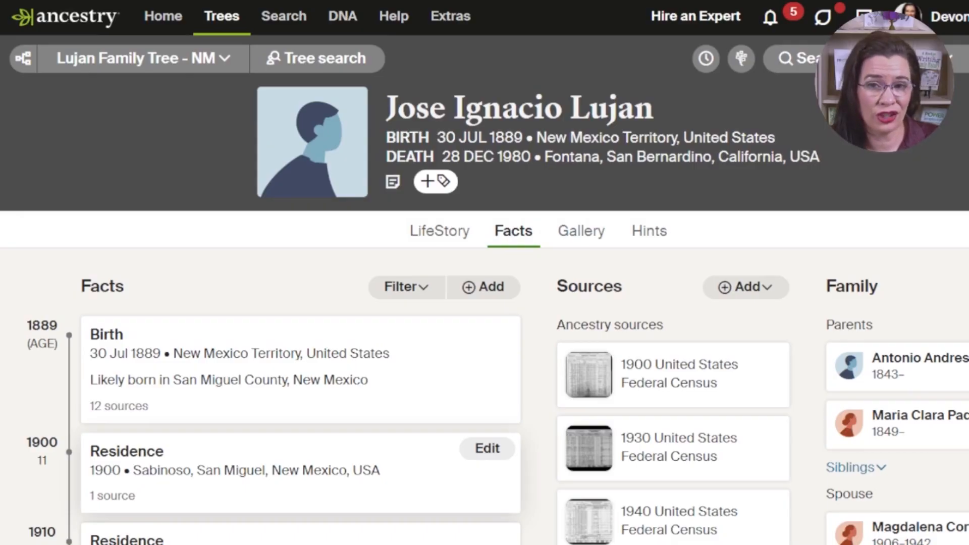
pyautogui.scroll(-15, 485, 273)
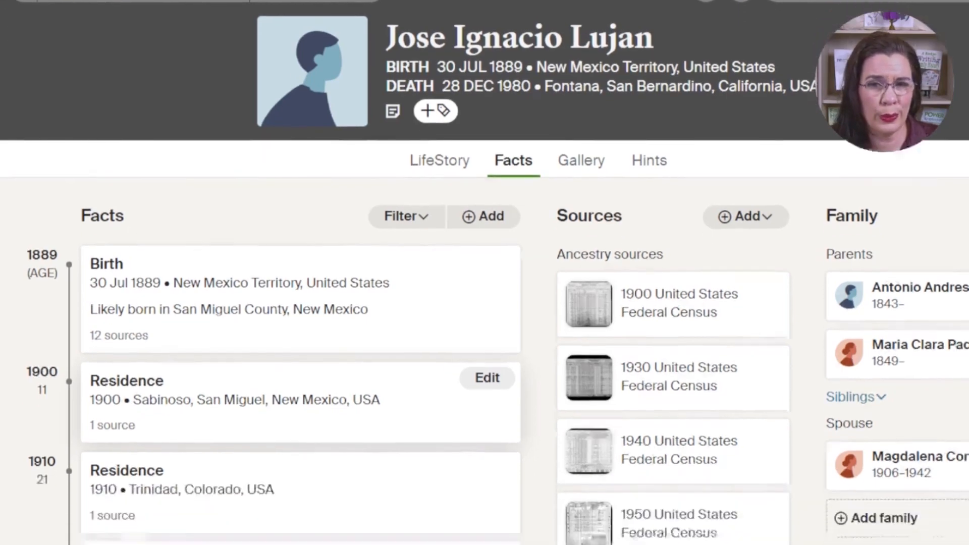
pyautogui.scroll(-10, 302, 273)
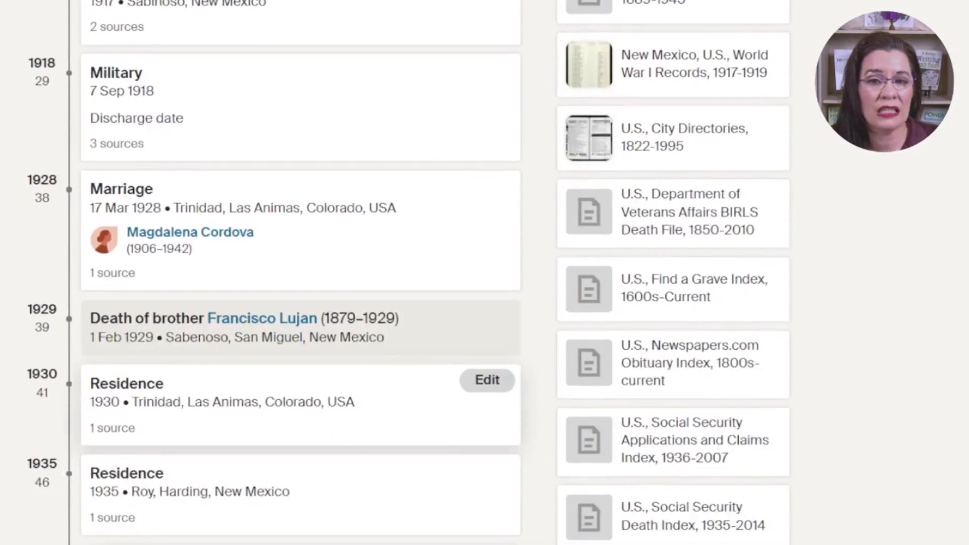
pyautogui.scroll(-7, 303, 273)
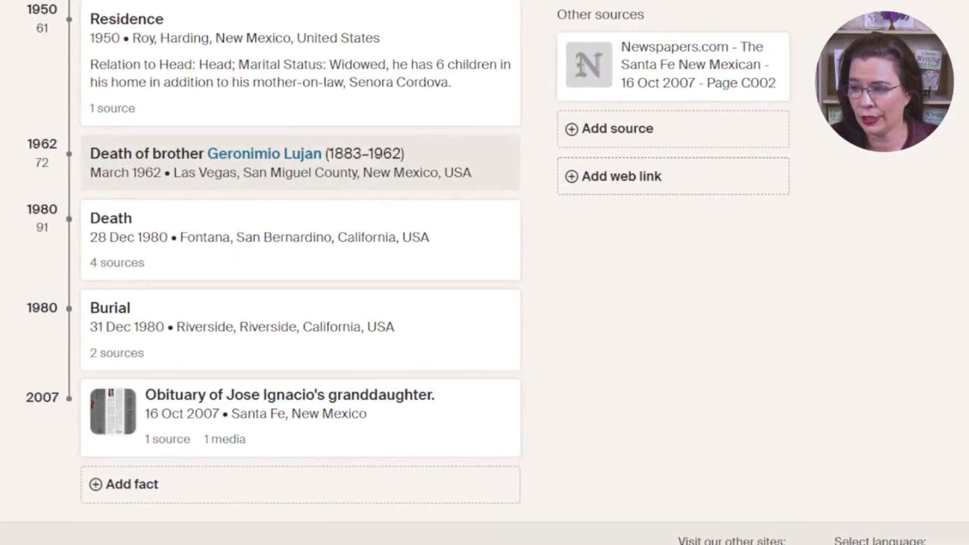
pyautogui.click(631, 189)
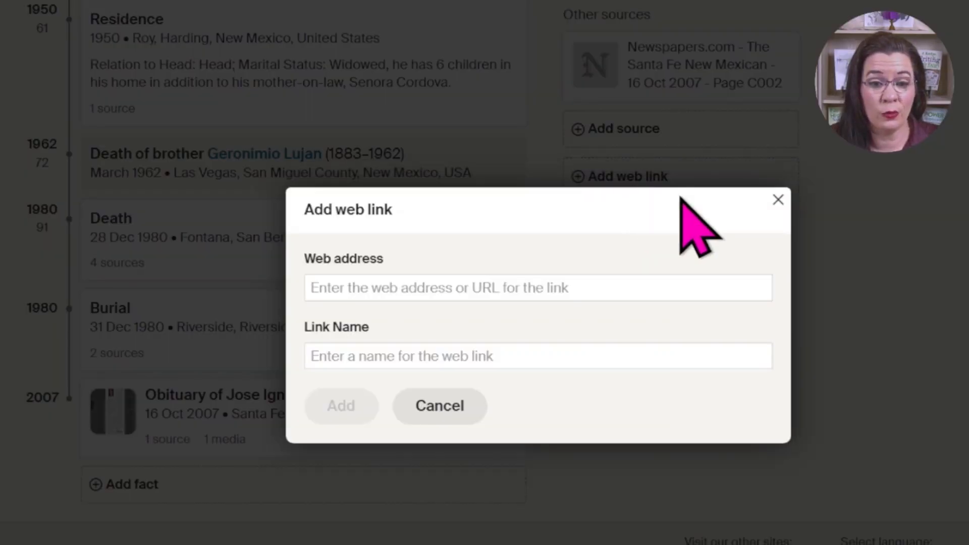
pyautogui.click(776, 200)
# Step: Add a web link to the profile's sources using the copied archive.org book address, named "Illustrated history of Southern California"
pyautogui.scroll(15, 854, 357)
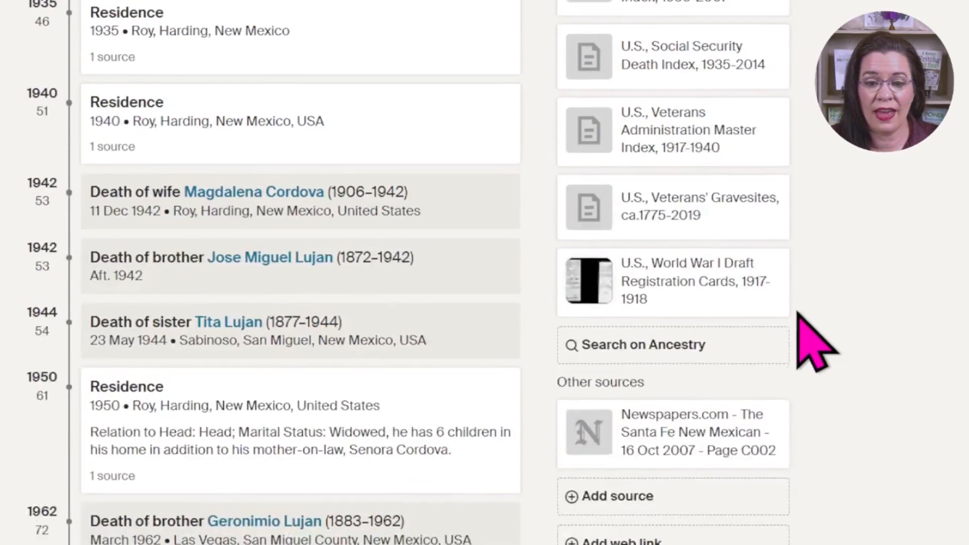
pyautogui.scroll(-2, 645, 275)
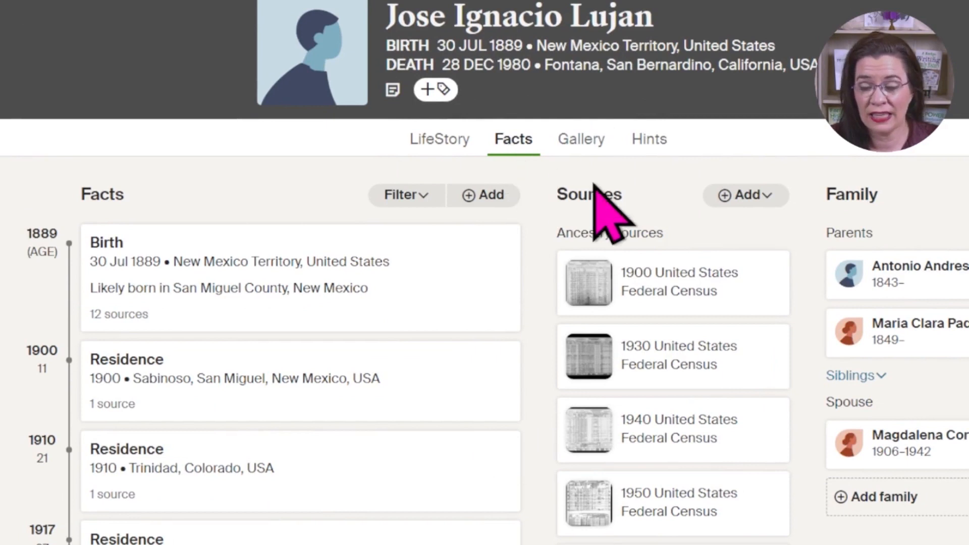
pyautogui.click(763, 198)
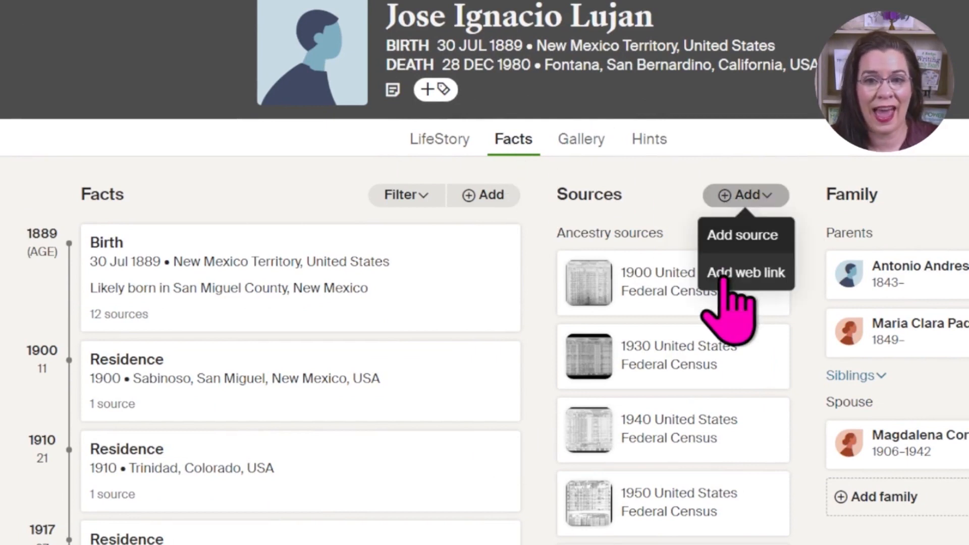
pyautogui.click(724, 275)
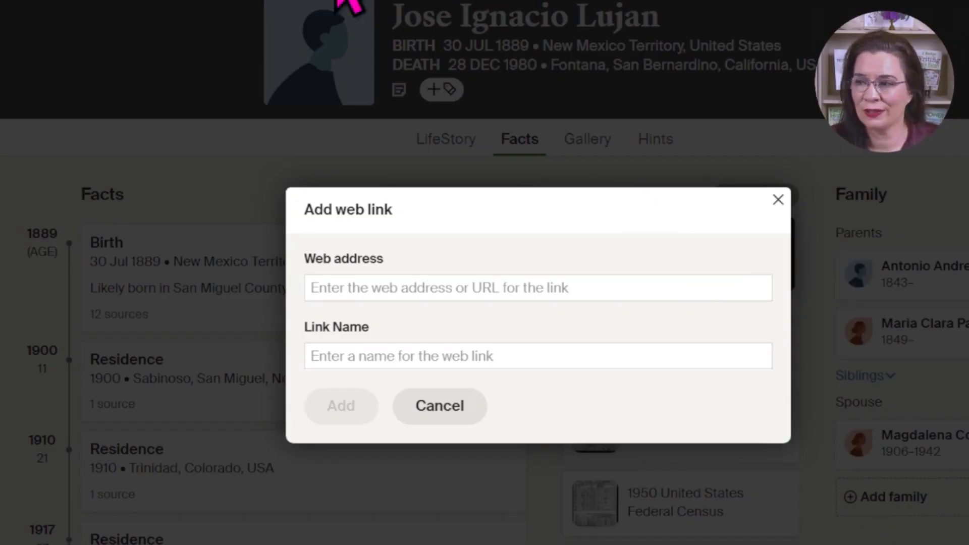
pyautogui.hotkey('ctrl', 'v')
pyautogui.press('Tab')
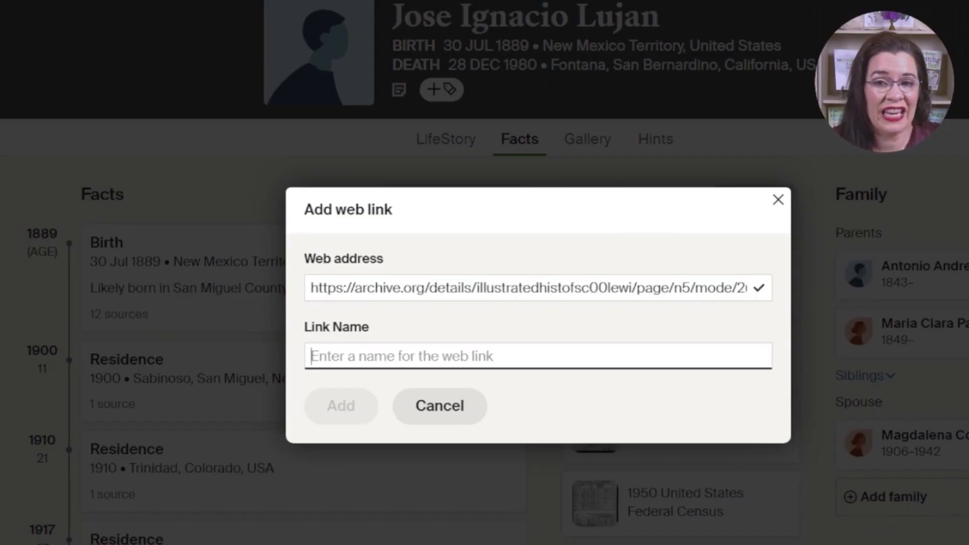
pyautogui.write('Illustrated history of Southern California')
pyautogui.press('Tab')
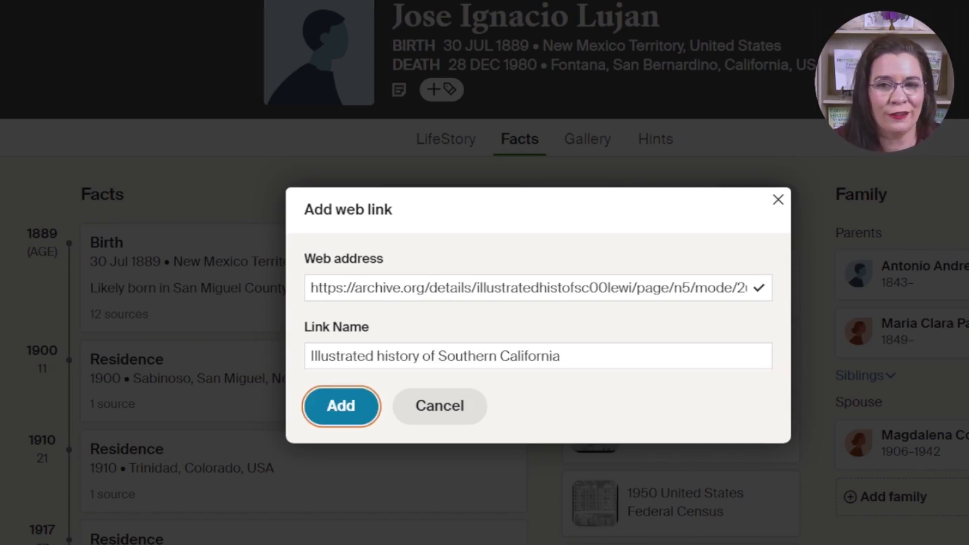
pyautogui.click(347, 404)
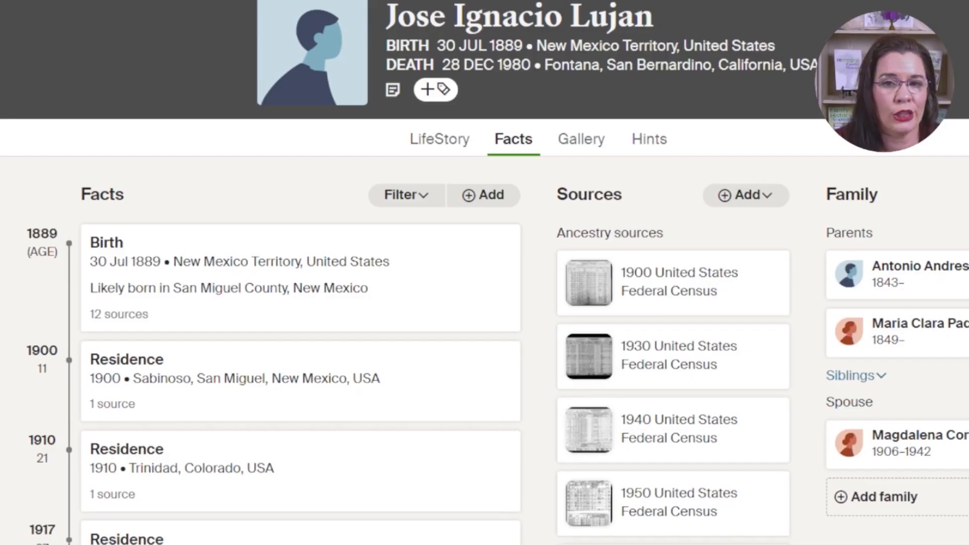
# Step: Find the "Illustrated history of Southern California" entry among the profile's web links and open it
pyautogui.scroll(-3, 467, 338)
pyautogui.scroll(-10, 469, 373)
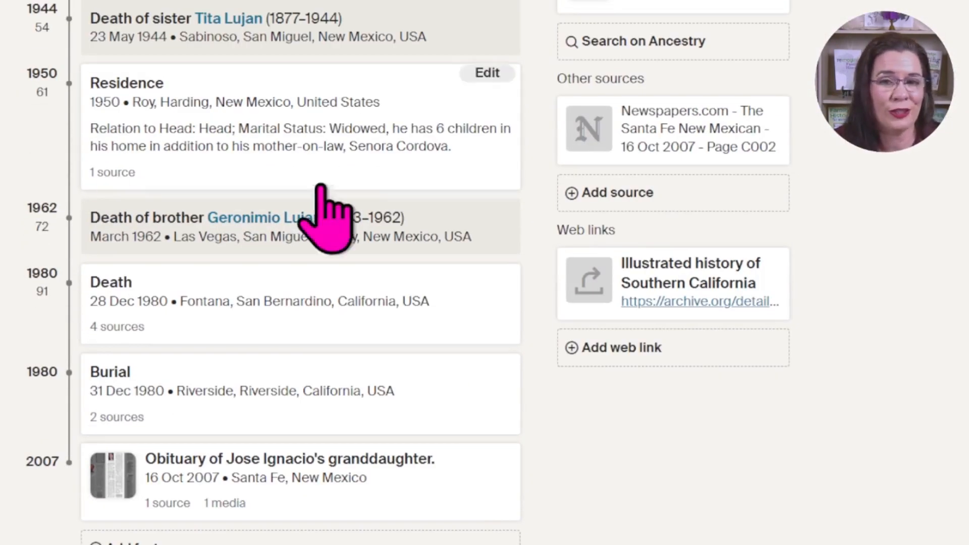
pyautogui.scroll(-1, 565, 326)
pyautogui.scroll(-1, 555, 302)
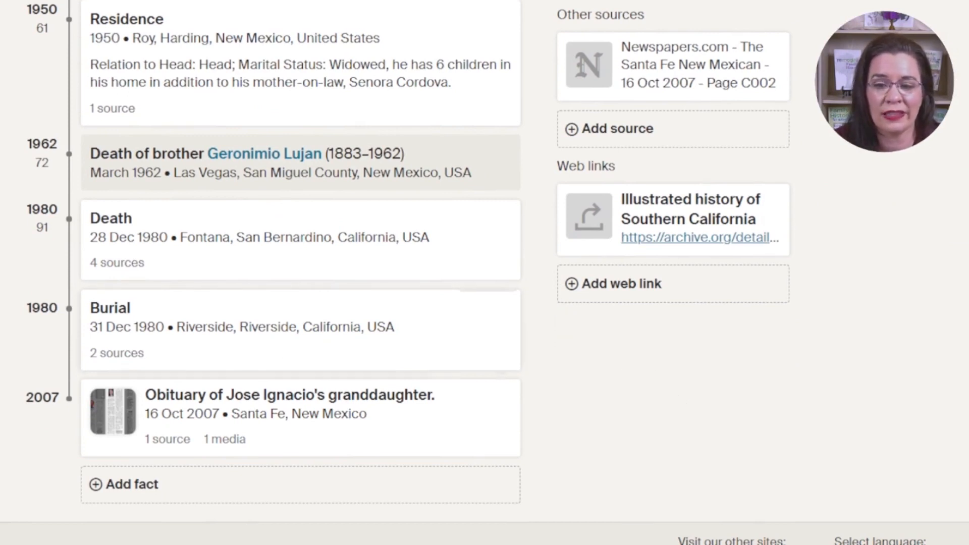
pyautogui.moveTo(700, 207)
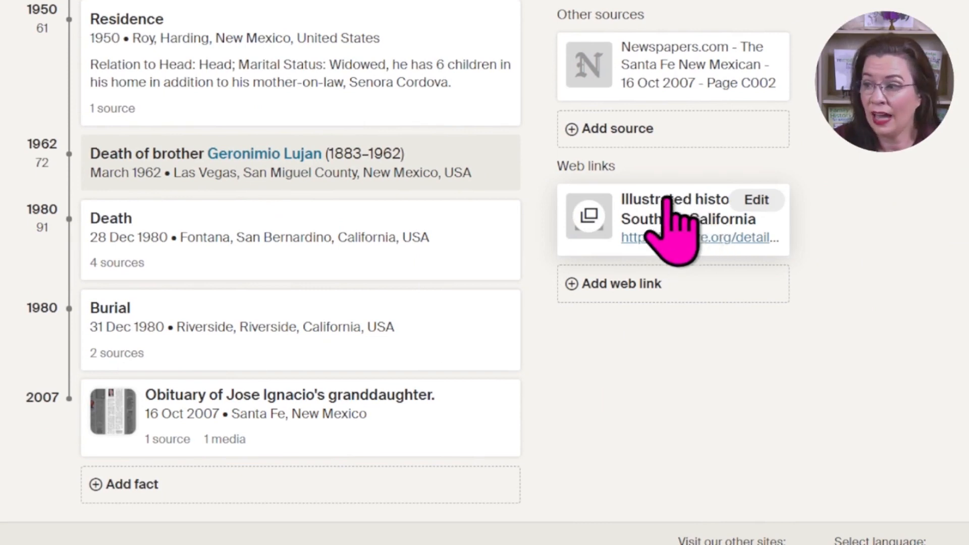
pyautogui.click(673, 238)
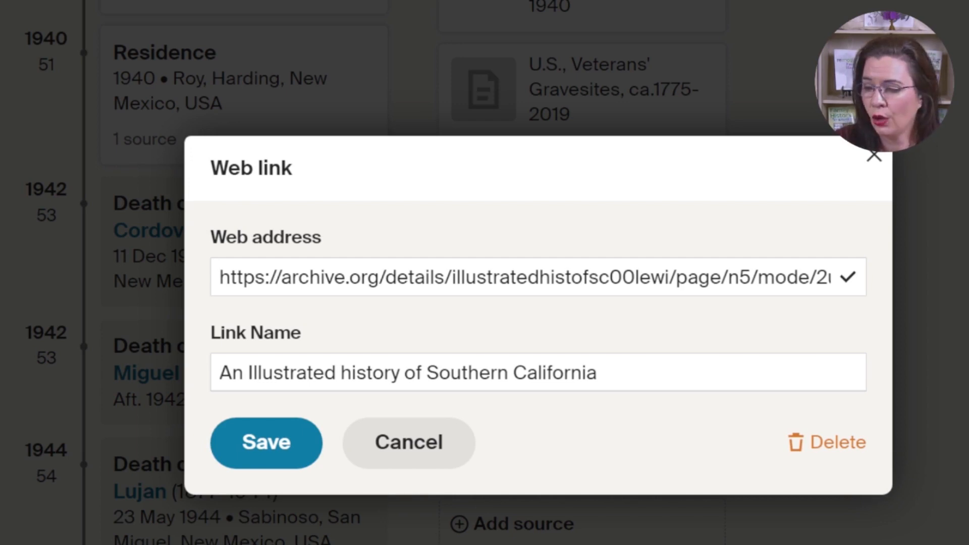
# Step: Examine the web address and link name stored for the "An Illustrated history of Southern California" web link
pyautogui.click(409, 442)
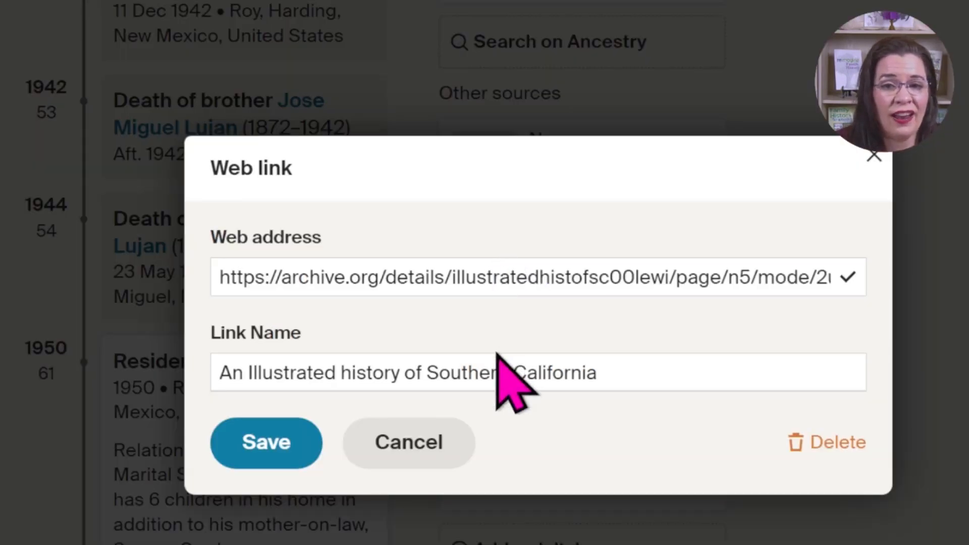
pyautogui.click(588, 372)
pyautogui.click(647, 286)
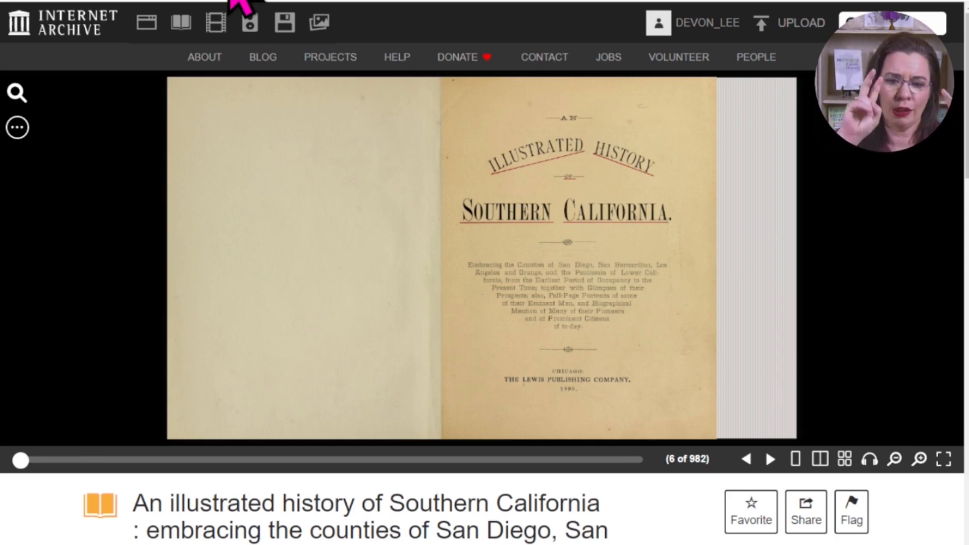
# Step: Switch from the Internet Archive book to the Ancestry profile in the Luther Titus Family Tree and start adding a source
pyautogui.click(111, 1)
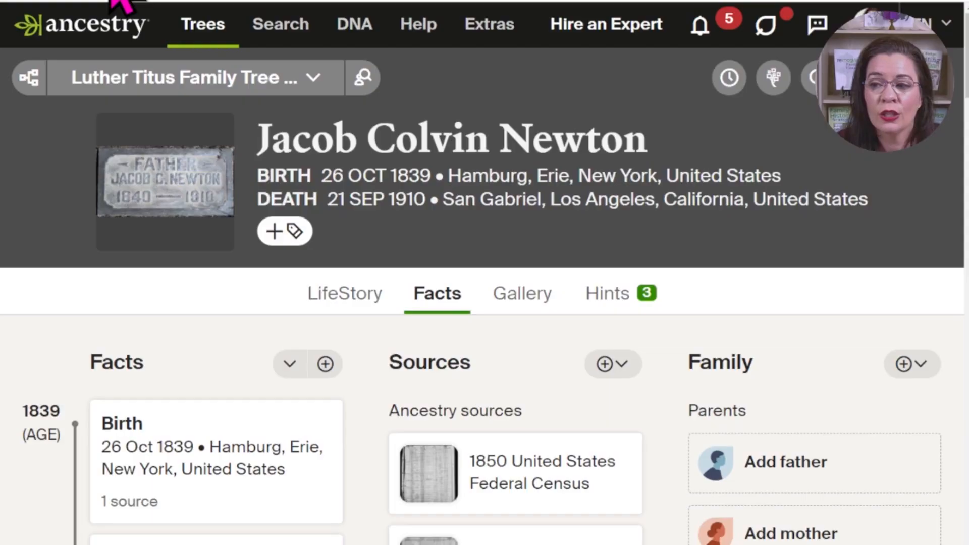
pyautogui.click(235, 1)
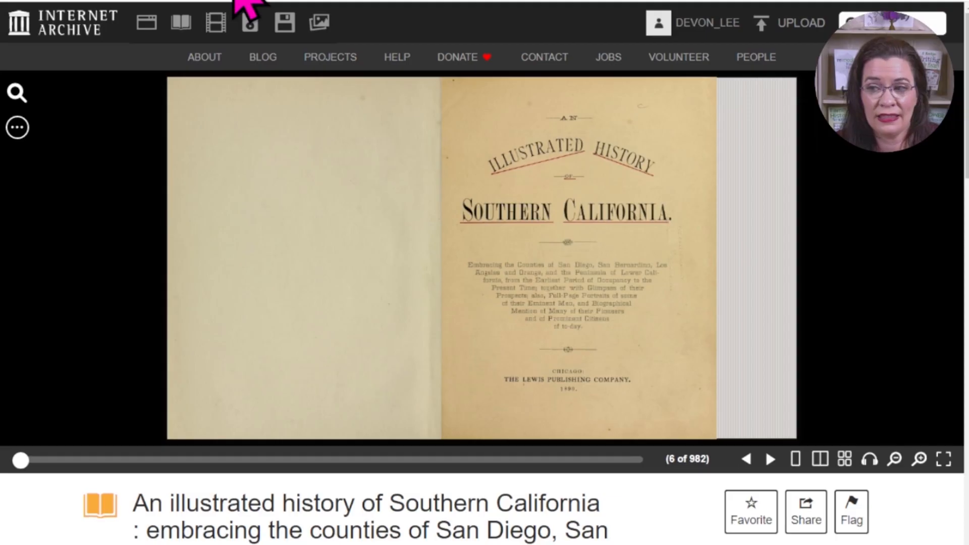
pyautogui.click(109, 1)
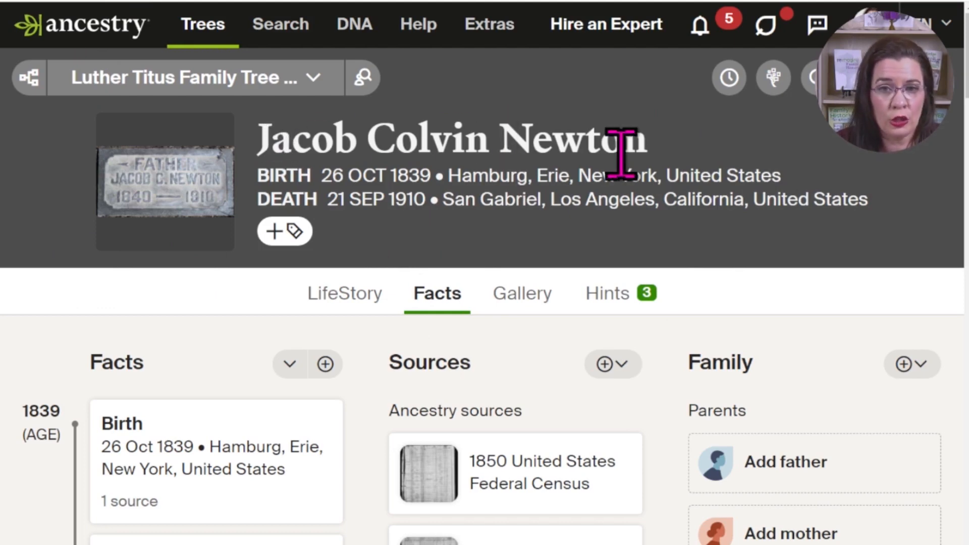
pyautogui.scroll(-1, 518, 222)
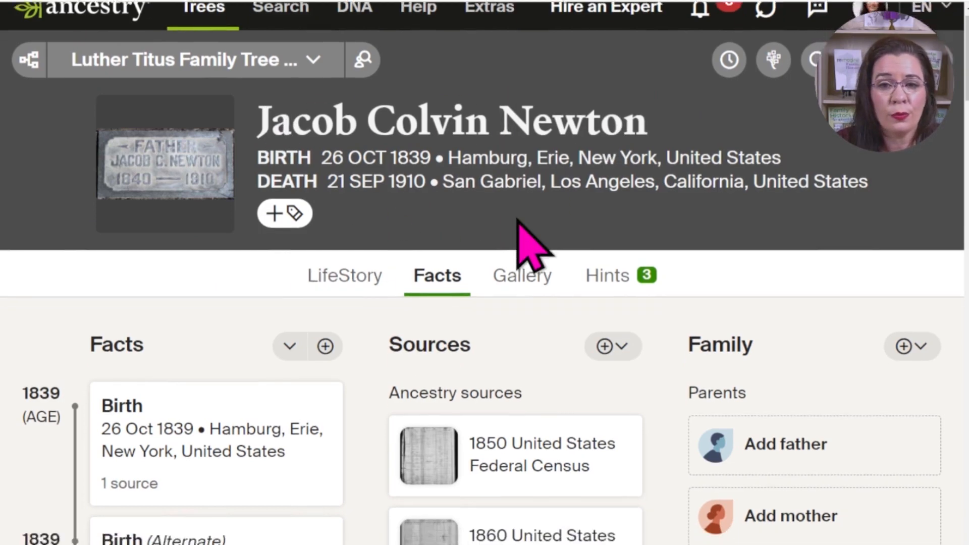
pyautogui.scroll(-3, 517, 221)
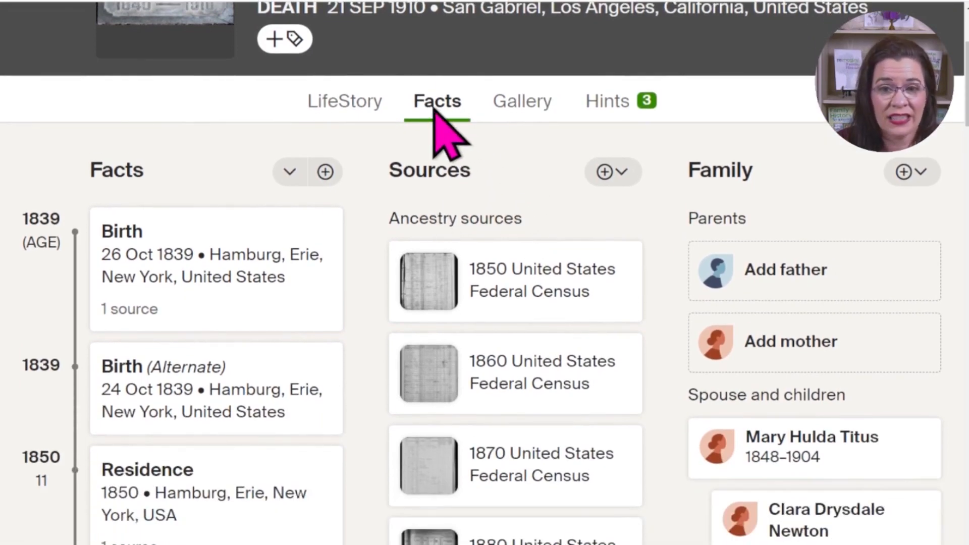
pyautogui.scroll(-2, 520, 217)
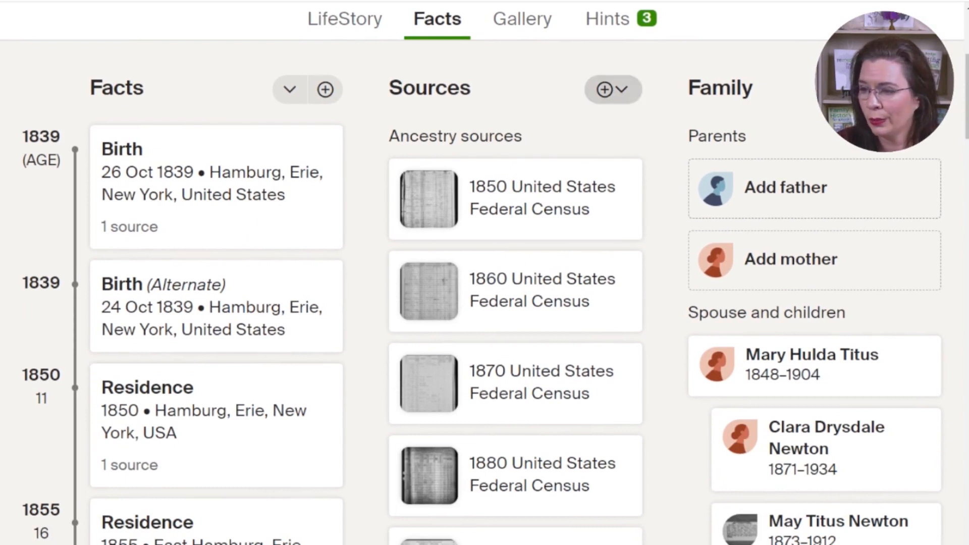
pyautogui.click(615, 90)
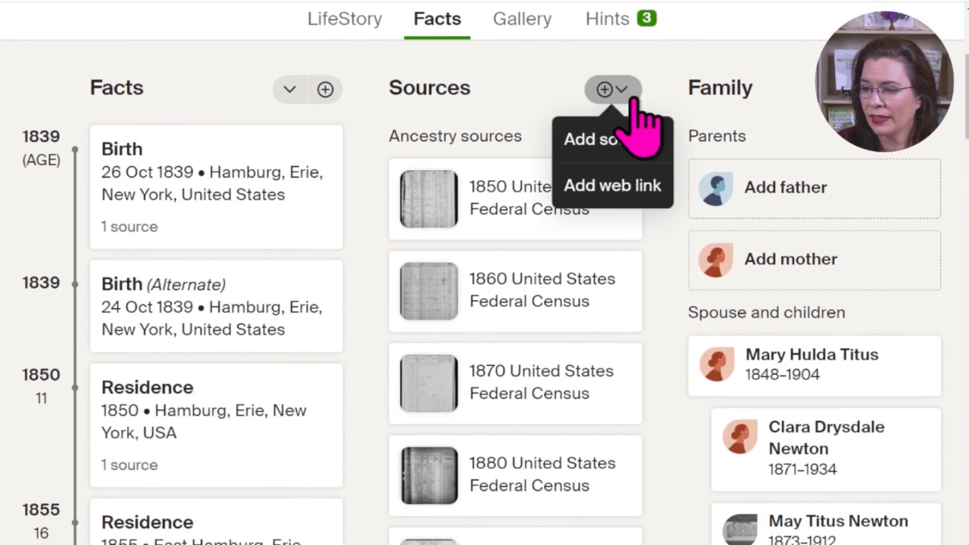
pyautogui.click(605, 143)
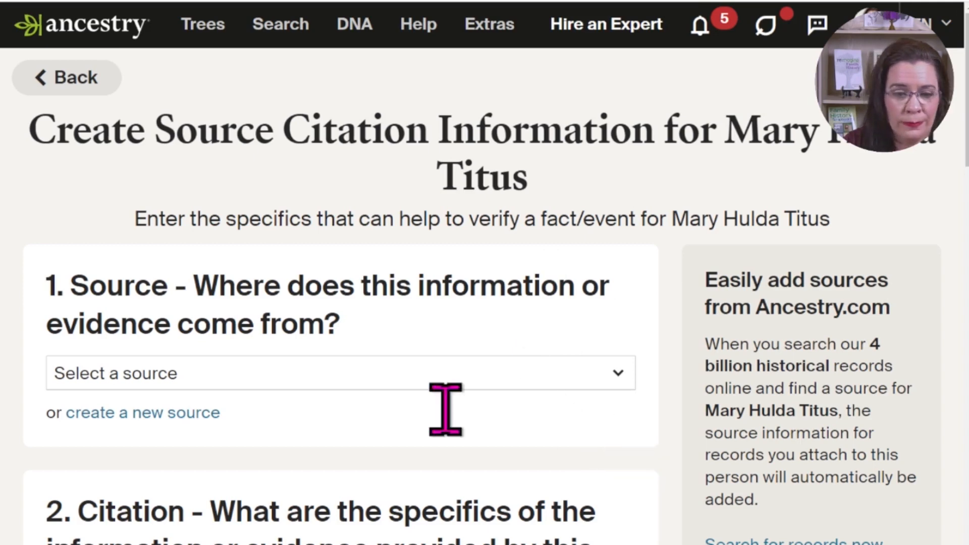
# Step: Examine which existing sources can be selected in the source citation forms of the two family trees
pyautogui.click(414, 373)
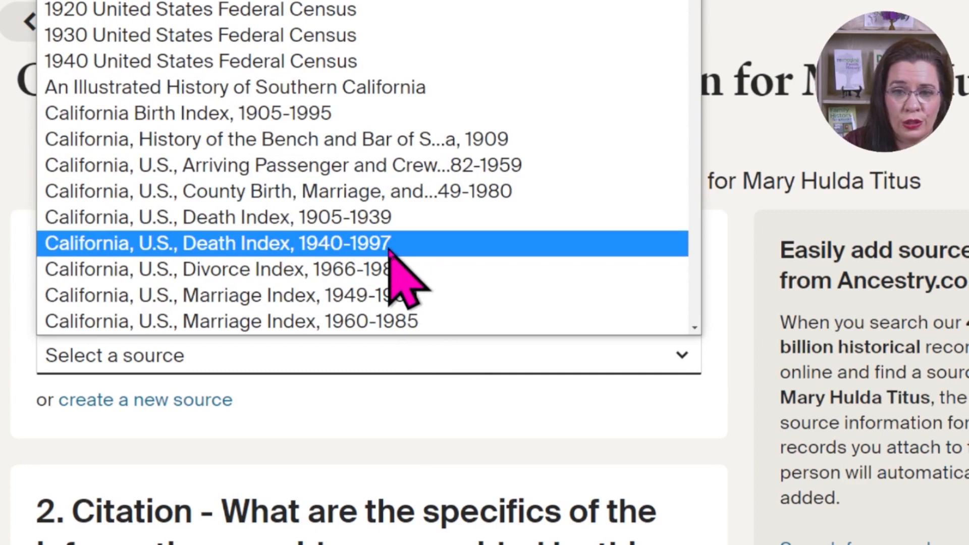
pyautogui.press('Escape')
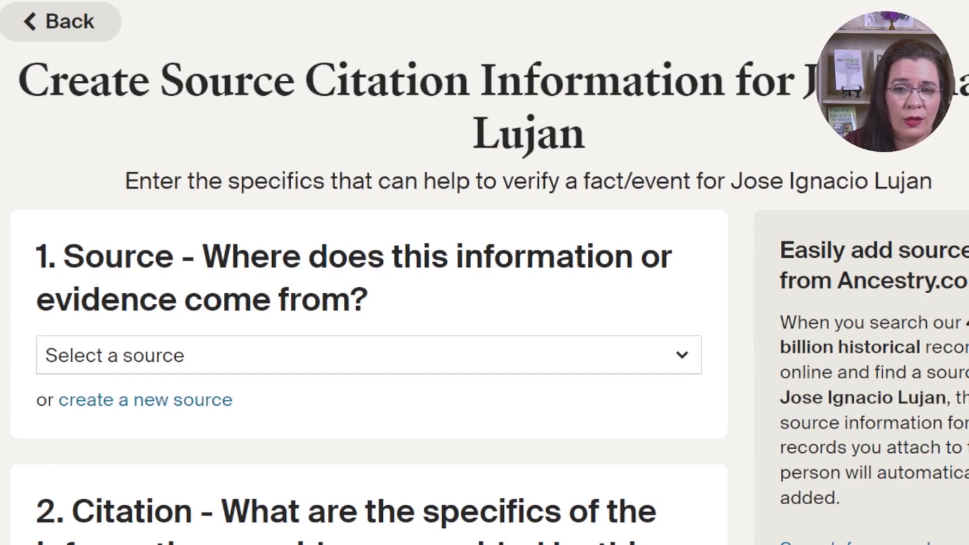
pyautogui.click(425, 357)
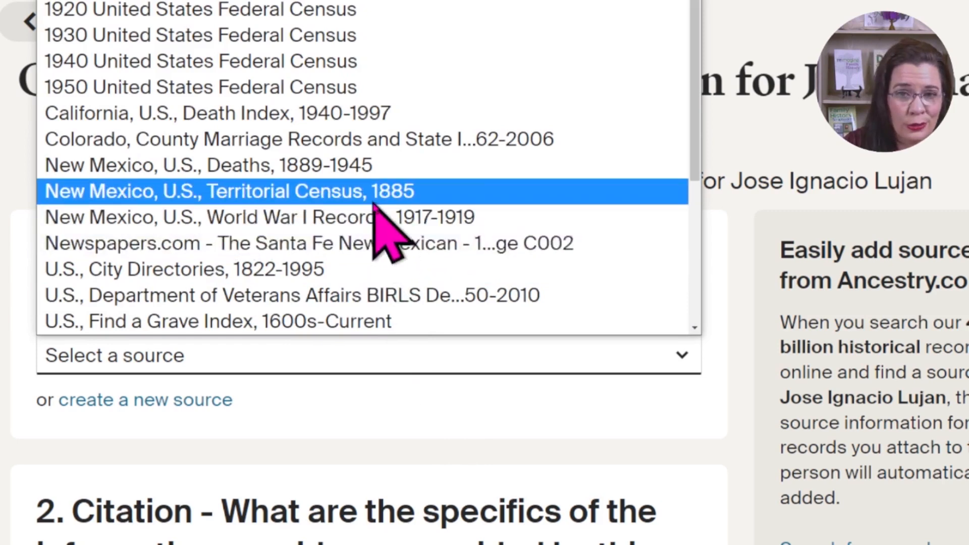
pyautogui.press('Up')
pyautogui.press('Up')
pyautogui.press('Up')
pyautogui.press('Up')
pyautogui.press('Up')
pyautogui.press('Escape')
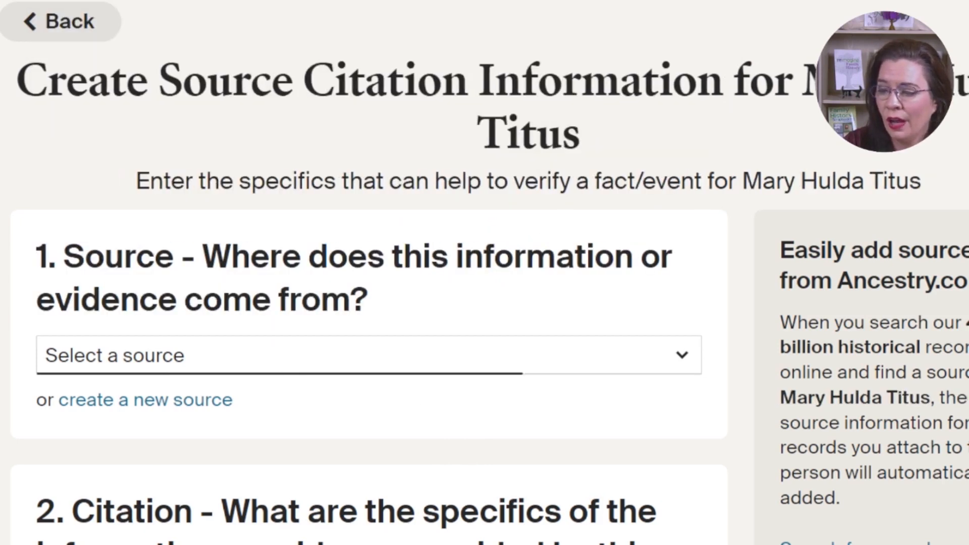
pyautogui.click(324, 360)
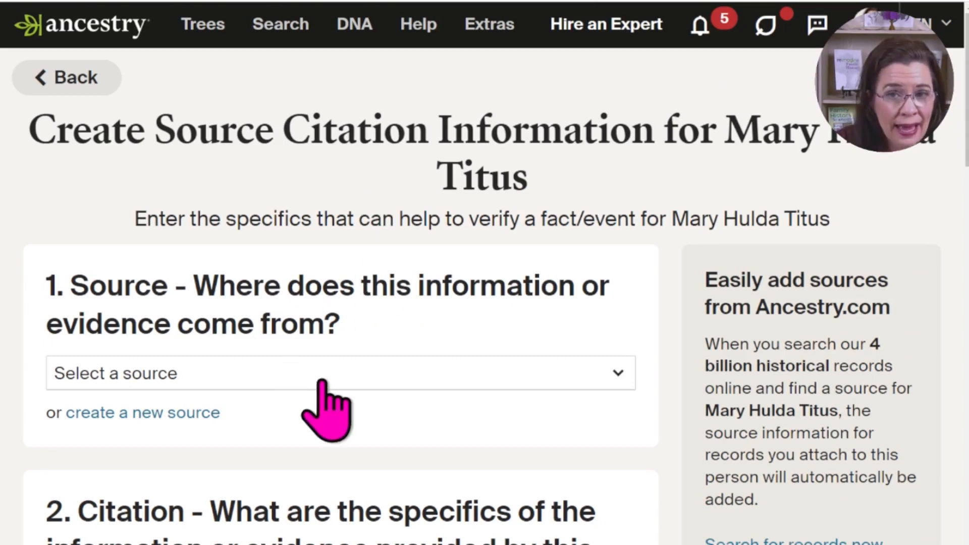
# Step: Start creating a new source for the citation and place the cursor in its required title field
pyautogui.scroll(-1, 298, 404)
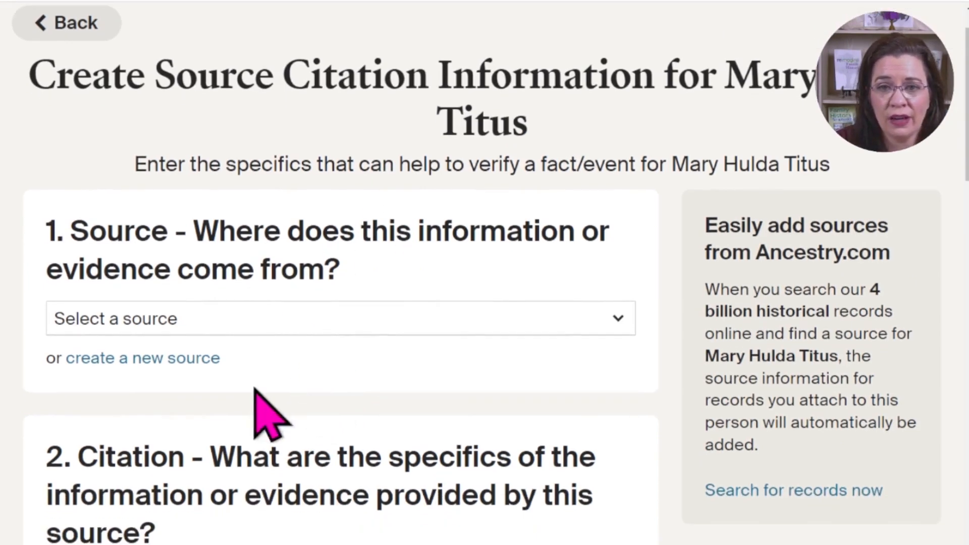
pyautogui.click(152, 359)
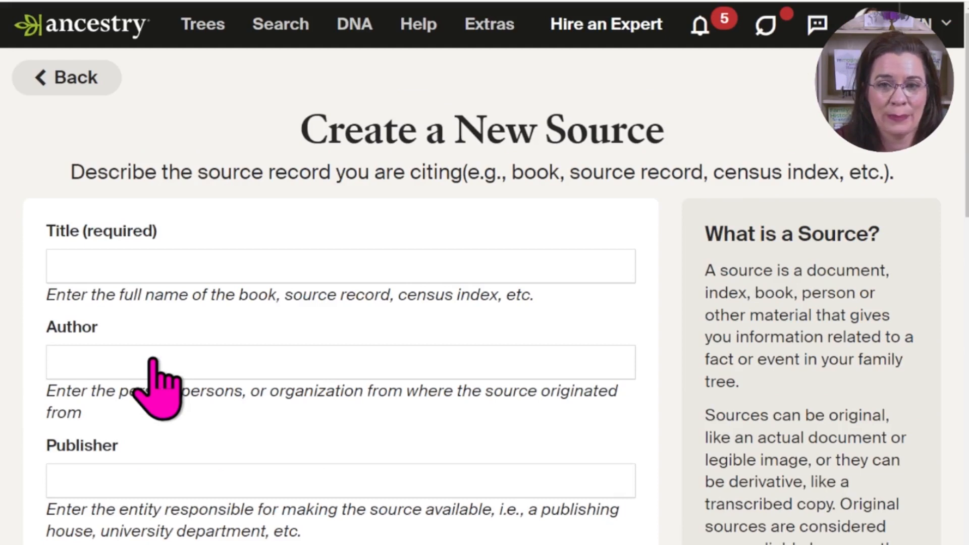
pyautogui.scroll(-2, 157, 383)
pyautogui.click(237, 181)
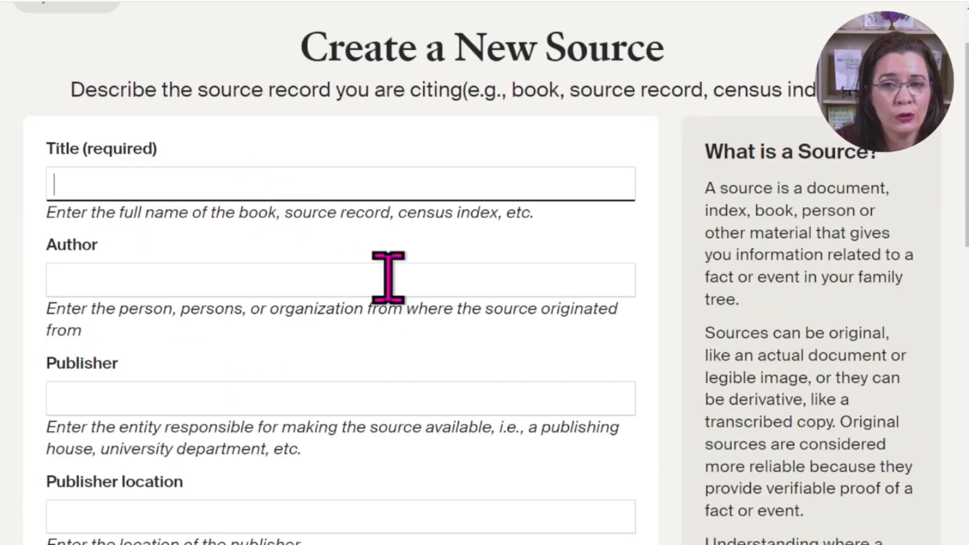
# Step: Copy "An illustrated history of Southern California" from the book's Internet Archive page and paste it as the source title in Ancestry
pyautogui.scroll(-1, 388, 276)
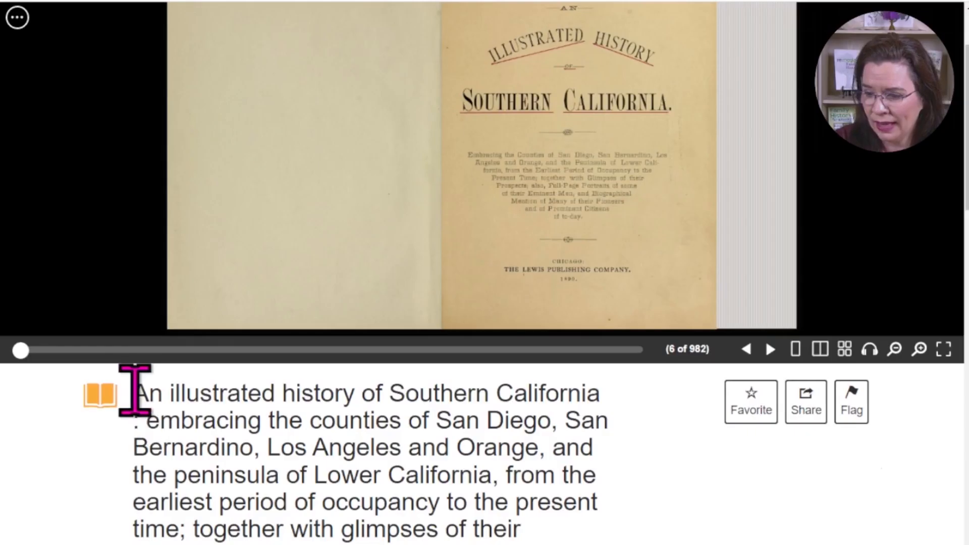
pyautogui.moveTo(135, 390); pyautogui.dragTo(616, 398)
pyautogui.click(576, 397)
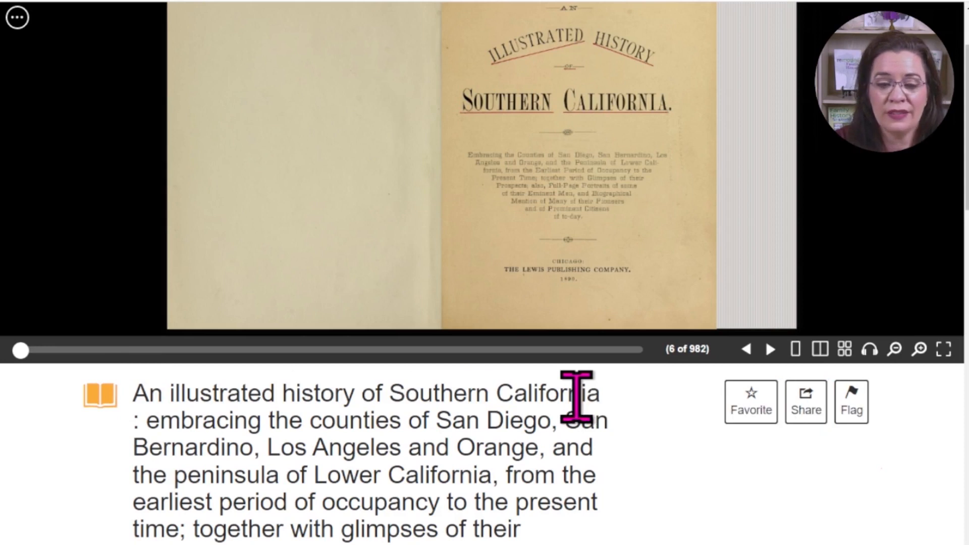
pyautogui.moveTo(148, 393); pyautogui.dragTo(128, 399)
pyautogui.hotkey('ctrl', 'c')
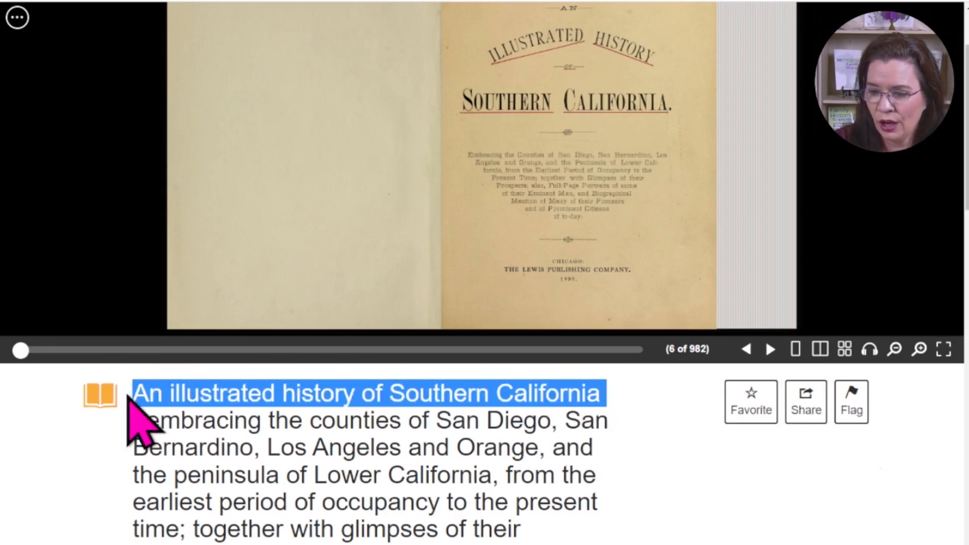
pyautogui.click(83, 1)
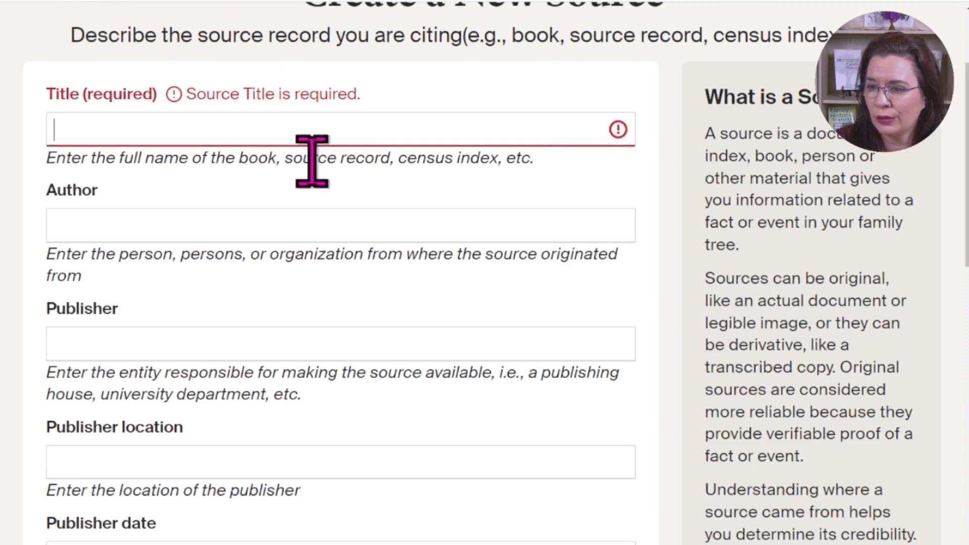
pyautogui.click(286, 136)
pyautogui.hotkey('ctrl', 'v')
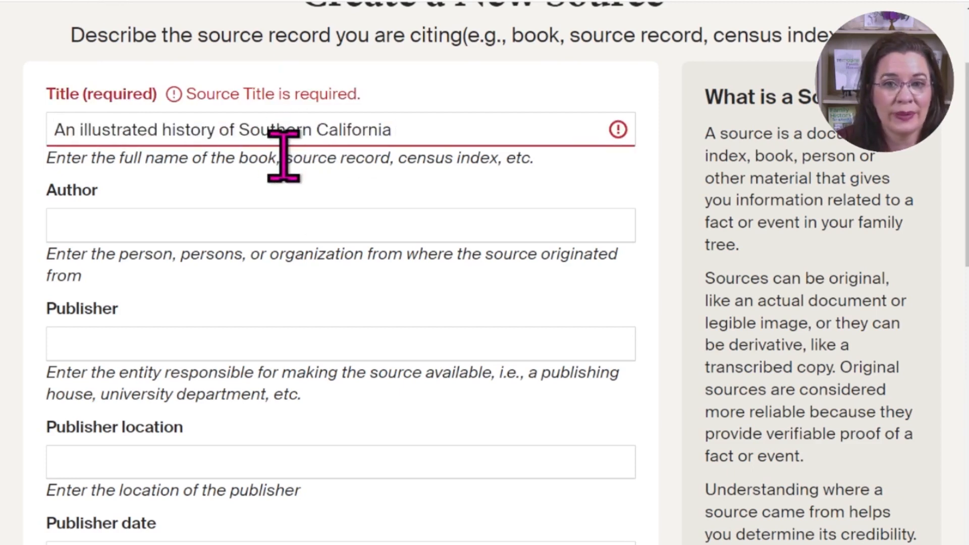
# Step: Copy "Lewis Publishing Company" from the book's Internet Archive details and paste it as the publisher of the Ancestry source
pyautogui.click(262, 220)
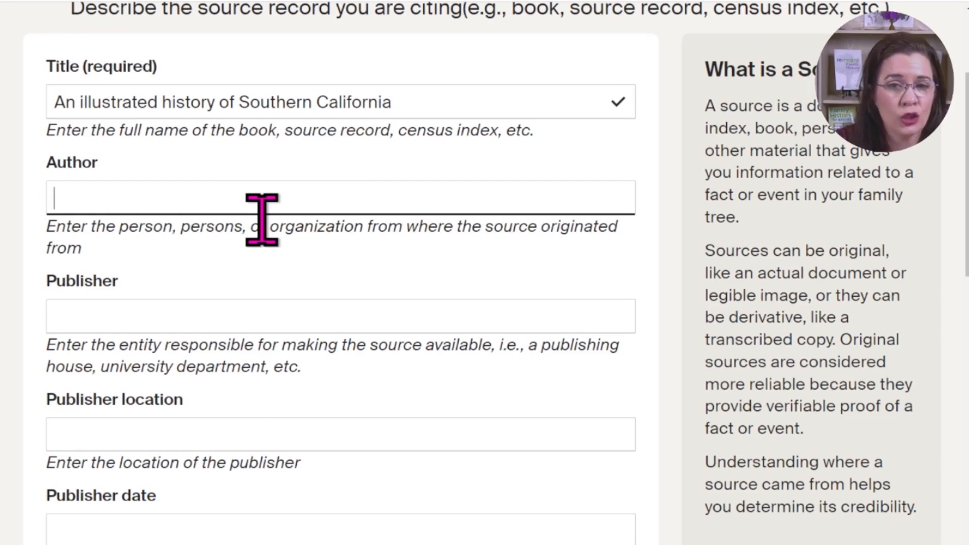
pyautogui.click(245, 2)
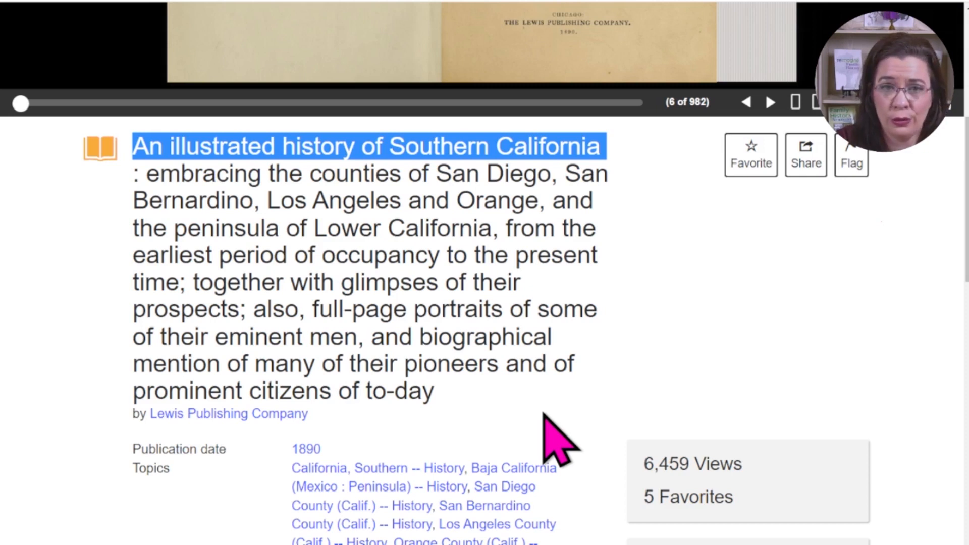
pyautogui.scroll(-1, 544, 414)
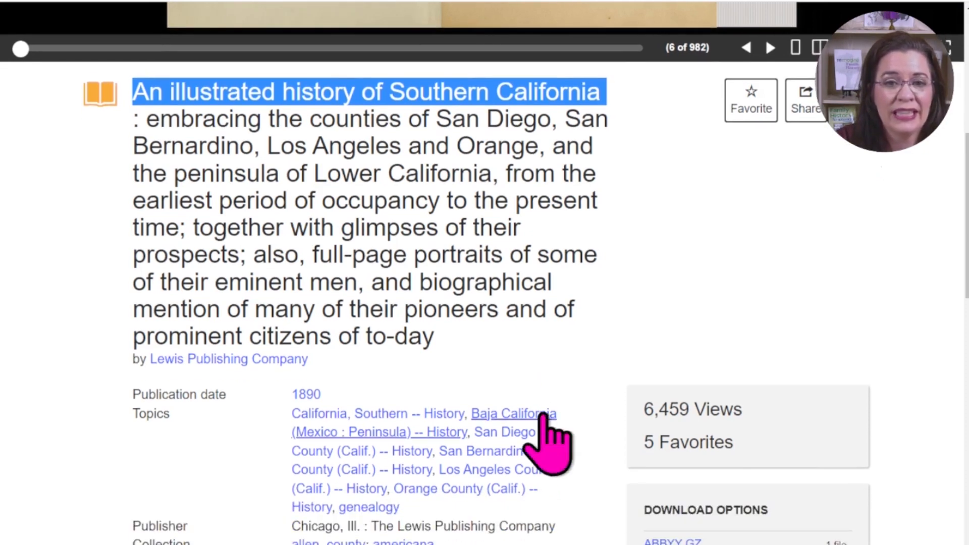
pyautogui.scroll(-1, 543, 426)
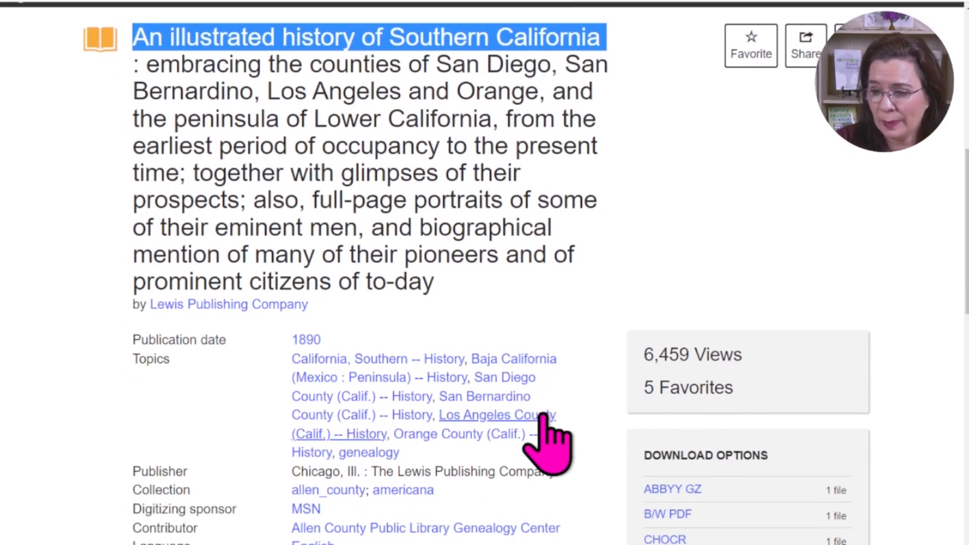
pyautogui.scroll(-1, 556, 433)
pyautogui.scroll(-1, 558, 435)
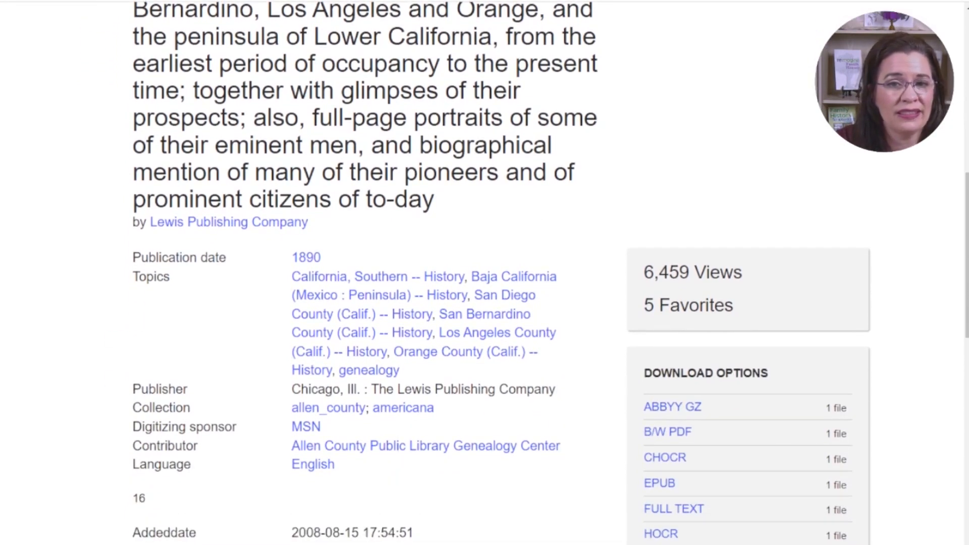
pyautogui.doubleClick(159, 389)
pyautogui.moveTo(337, 234); pyautogui.dragTo(152, 237)
pyautogui.hotkey('ctrl', 'c')
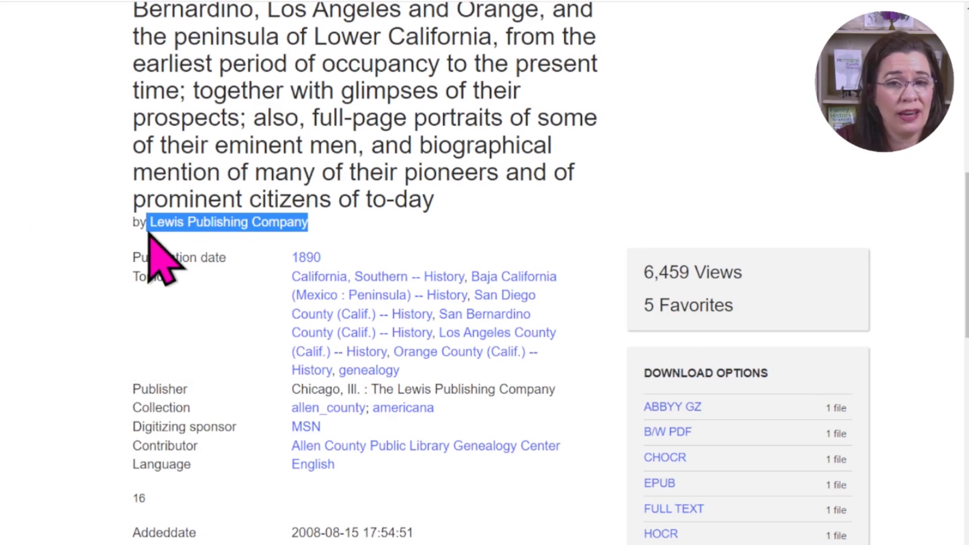
pyautogui.click(99, 4)
pyautogui.click(198, 308)
pyautogui.hotkey('ctrl', 'v')
# Step: Enter "Chicago, Illnois" as the publisher location and 1892 as the publisher date
pyautogui.scroll(-3, 255, 6)
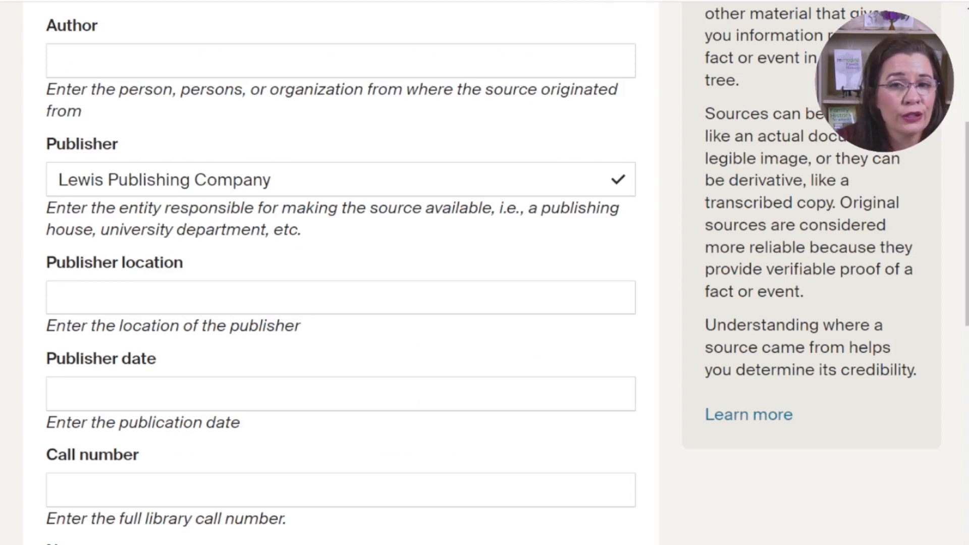
pyautogui.press('Tab')
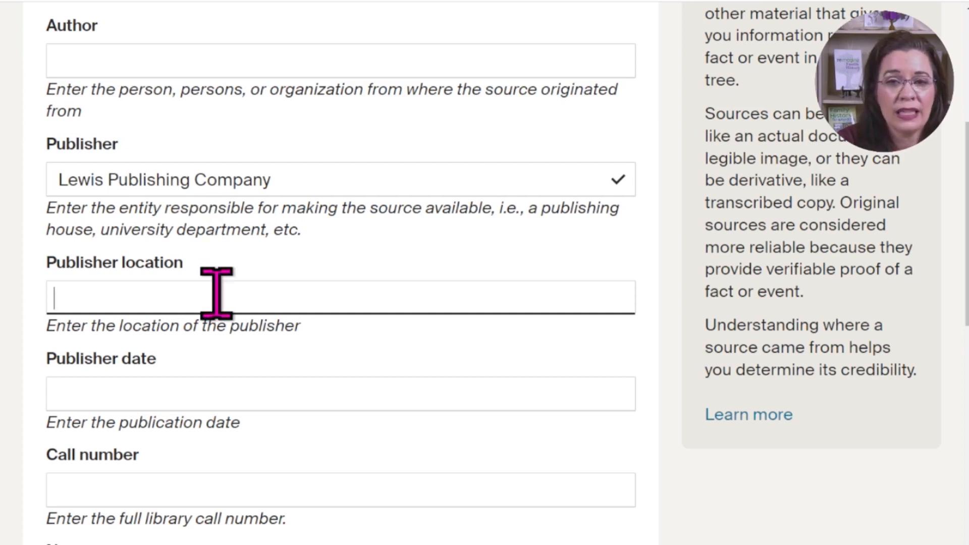
pyautogui.write('Chicaog')
pyautogui.press('BackSpace')
pyautogui.press('BackSpace')
pyautogui.write('go, Illnois')
pyautogui.press('Tab')
pyautogui.write('18')
pyautogui.write('92')
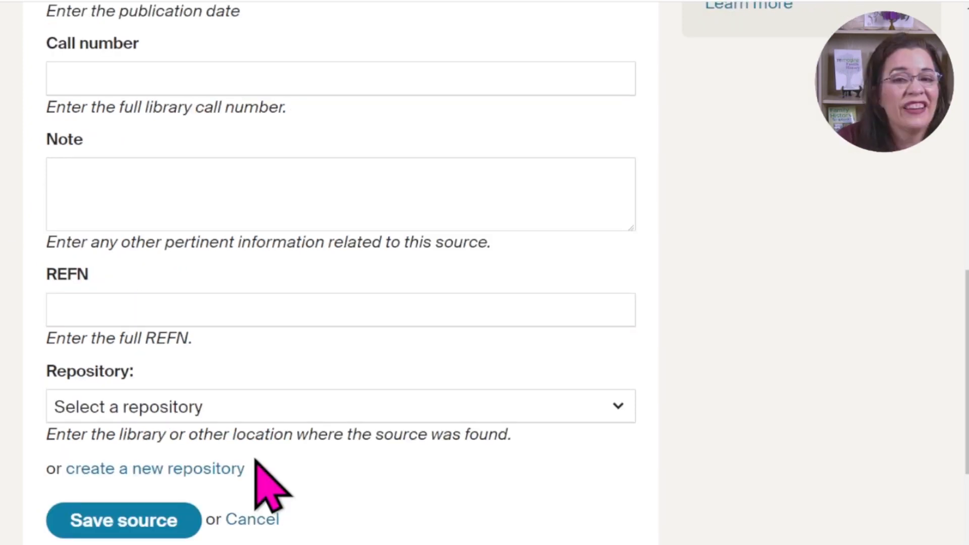
# Step: Save the new source without selecting a repository
pyautogui.scroll(-1, 272, 485)
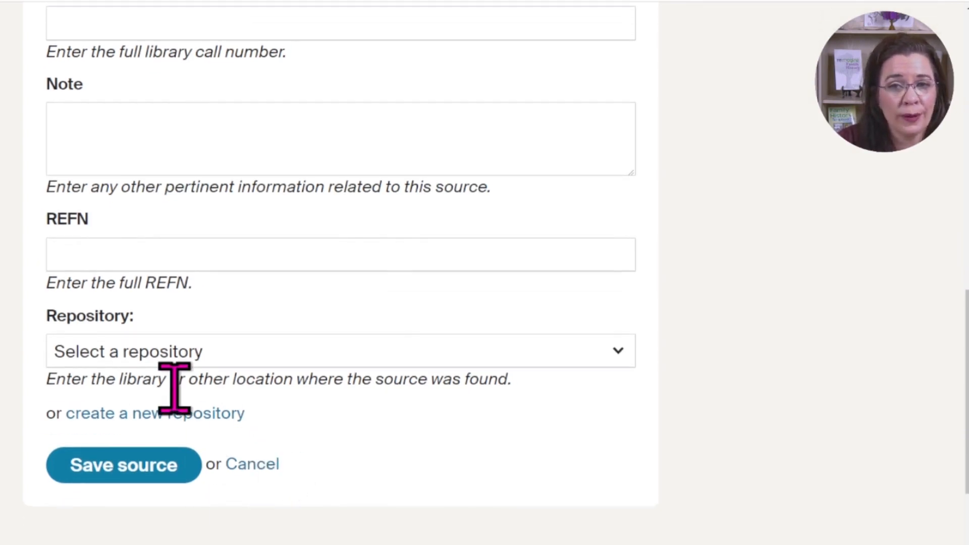
pyautogui.scroll(-1, 335, 454)
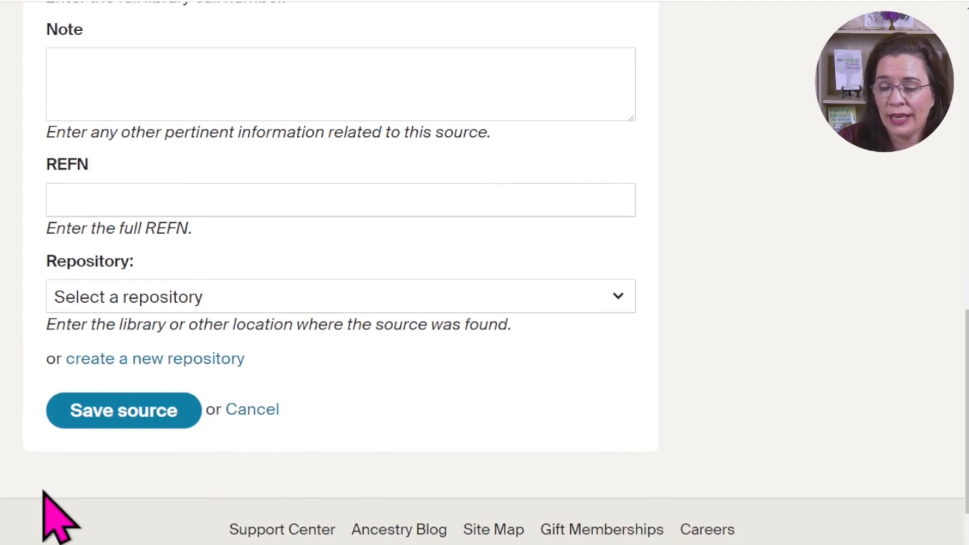
pyautogui.click(143, 410)
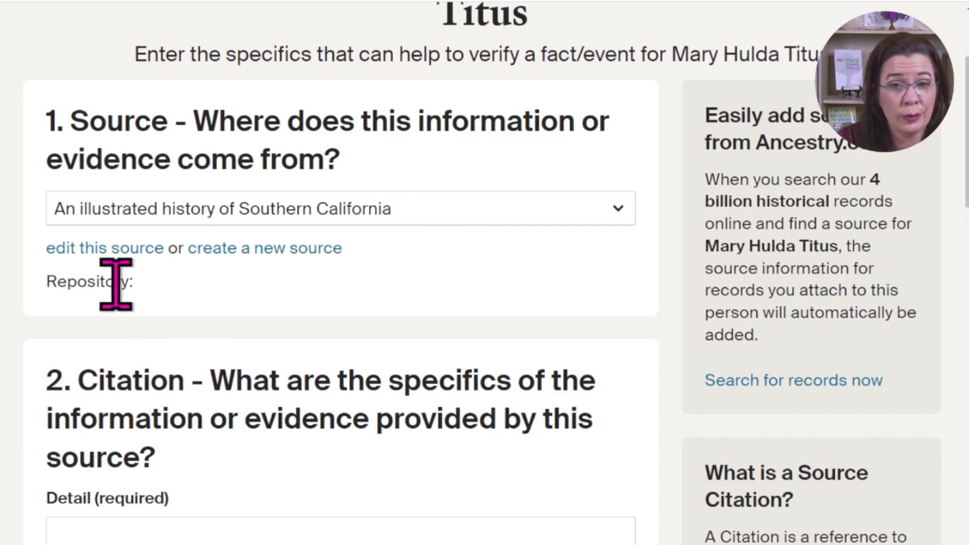
# Step: Reopen the Southern California history source for editing and check which existing repositories can be selected
pyautogui.click(112, 249)
pyautogui.scroll(-9, 384, 389)
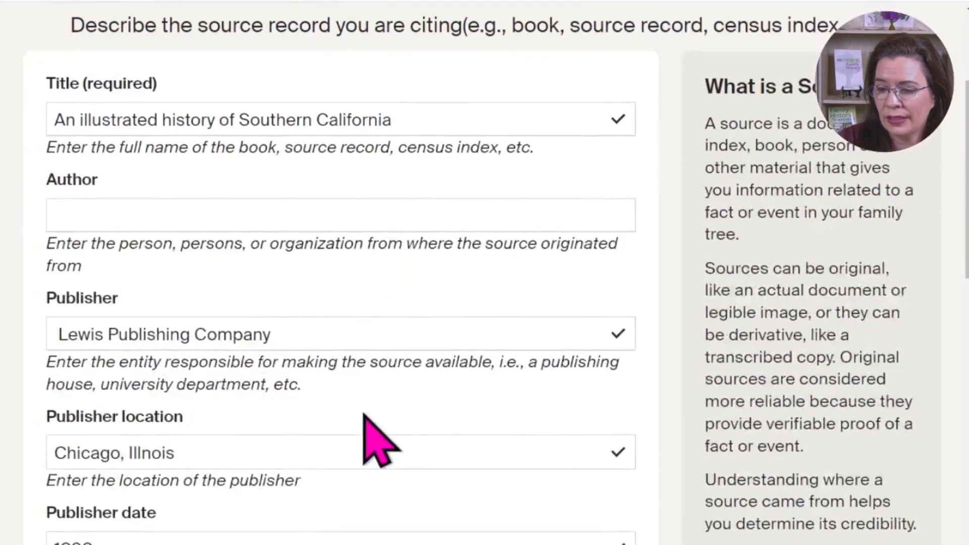
pyautogui.scroll(-7, 362, 418)
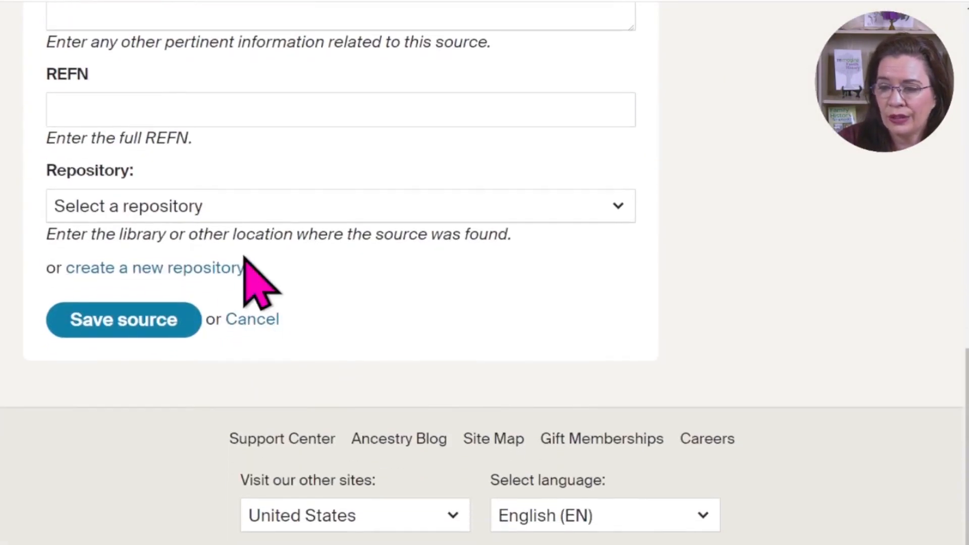
pyautogui.click(275, 215)
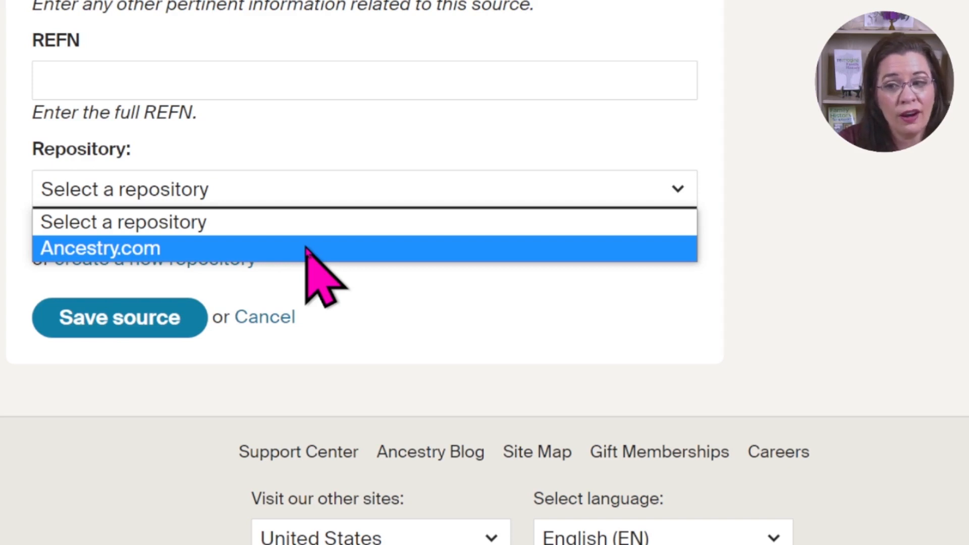
pyautogui.click(346, 138)
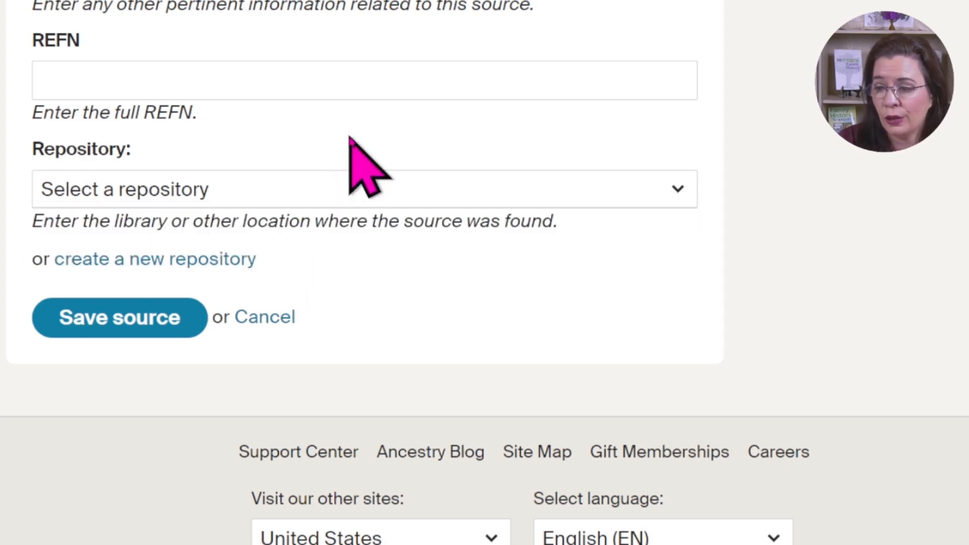
# Step: Start creating a new repository for the source and review the fields its form offers
pyautogui.click(113, 266)
pyautogui.scroll(-2, 461, 406)
pyautogui.scroll(-4, 390, 418)
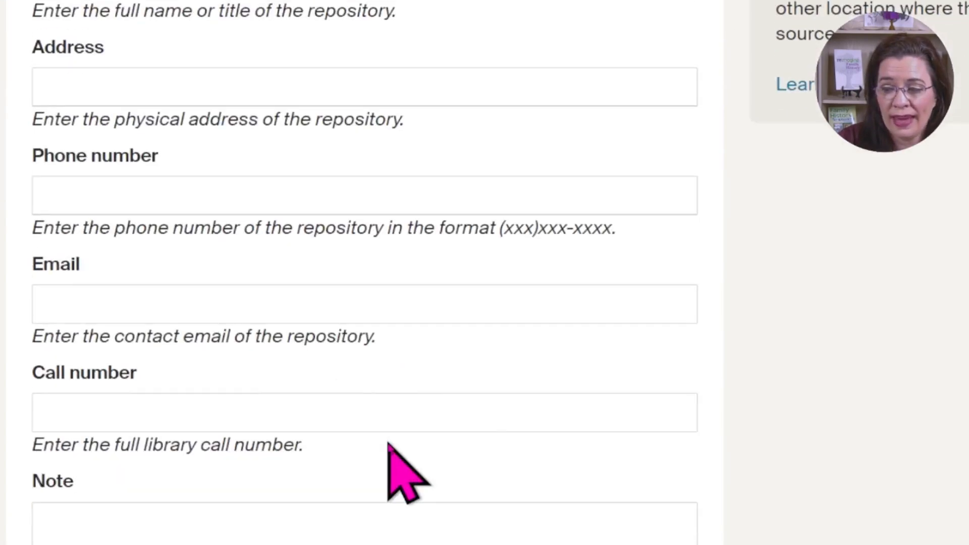
pyautogui.scroll(-5, 388, 445)
pyautogui.scroll(8, 389, 444)
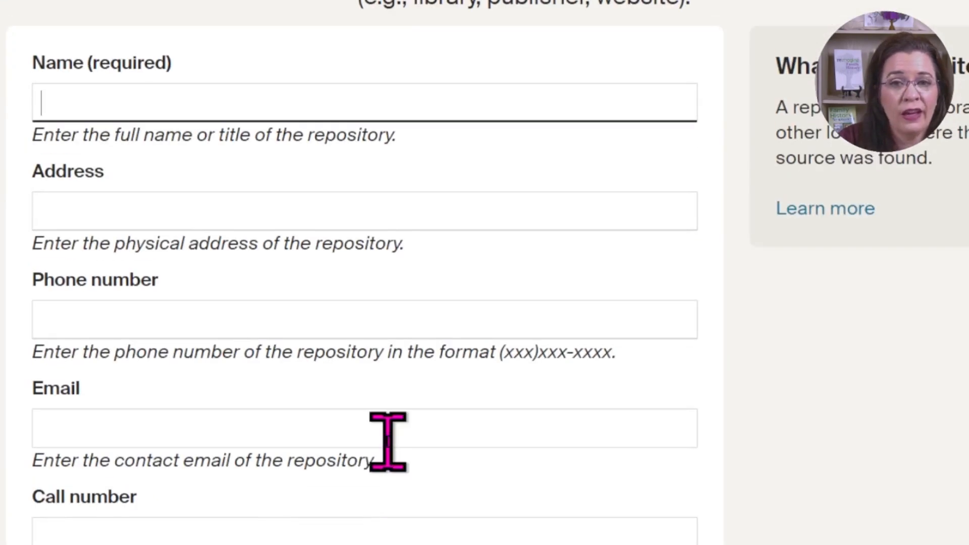
pyautogui.scroll(1, 387, 442)
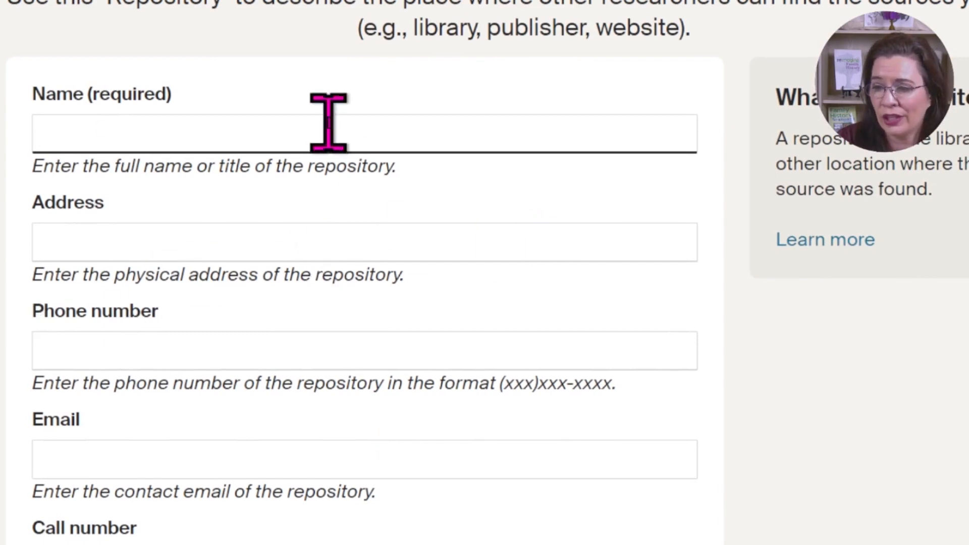
# Step: Name the repository "Internet Archive", check the book's page for further details, and save the repository with only its name
pyautogui.write('O')
pyautogui.press('BackSpace')
pyautogui.write('Internet Archive')
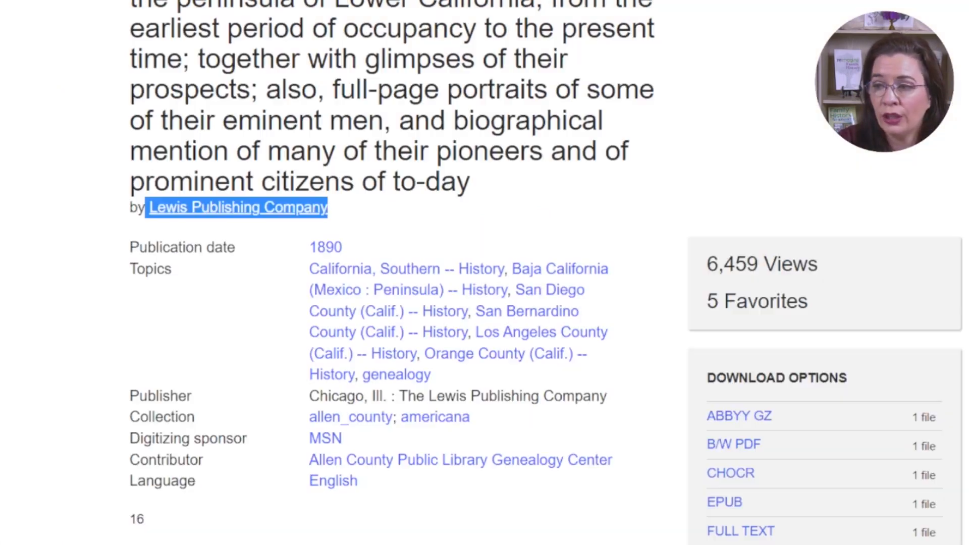
pyautogui.scroll(10, 510, 314)
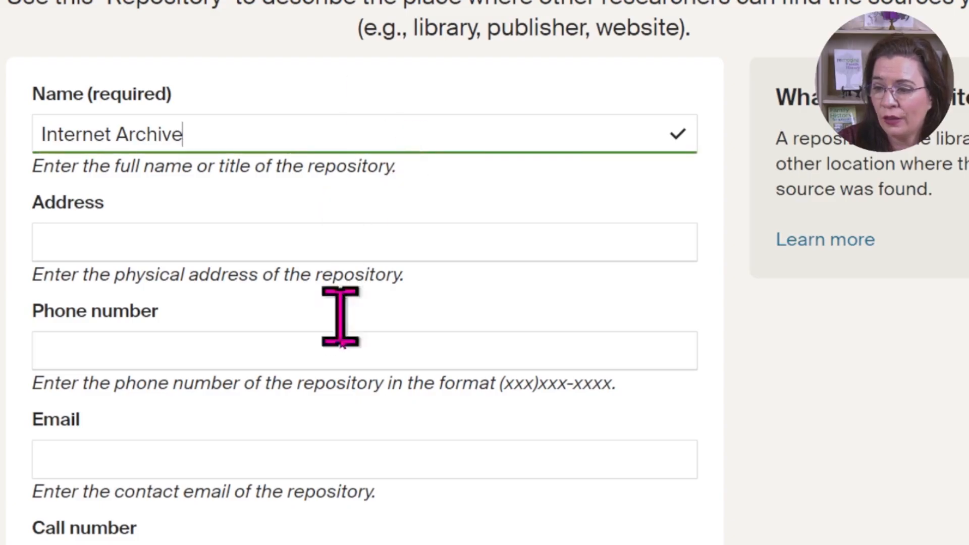
pyautogui.scroll(-10, 341, 454)
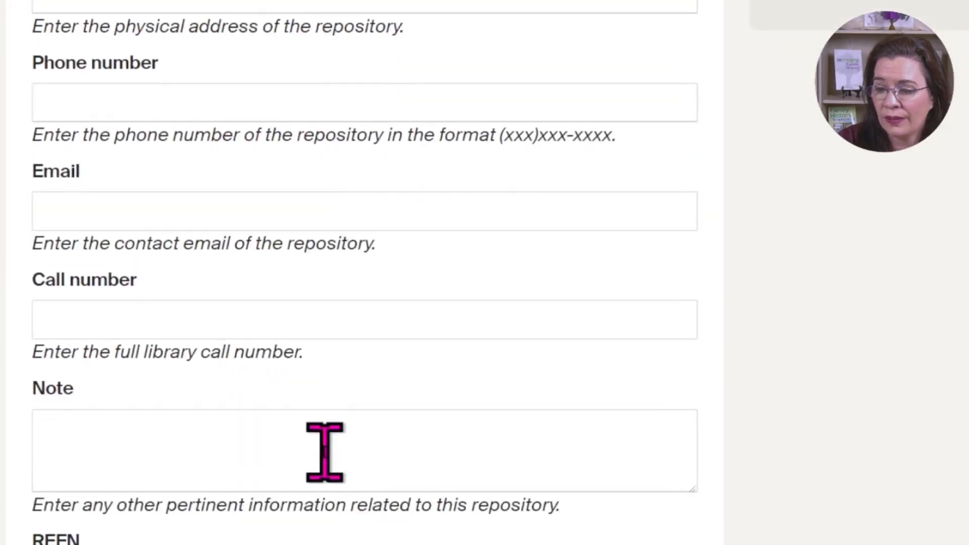
pyautogui.scroll(8, 324, 450)
pyautogui.scroll(-6, 192, 161)
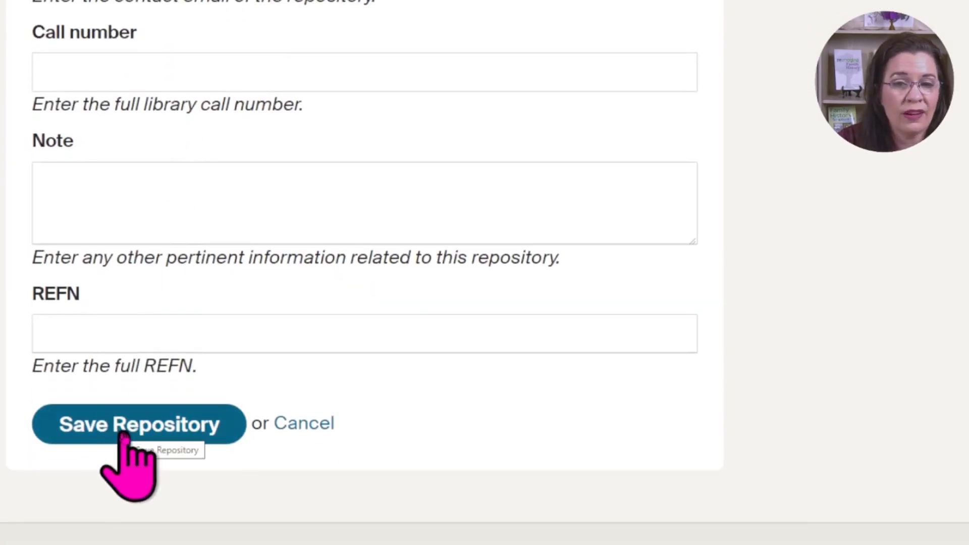
pyautogui.click(125, 433)
# Step: Save the edited source with Internet Archive as its repository
pyautogui.scroll(-4, 257, 266)
pyautogui.scroll(-10, 330, 335)
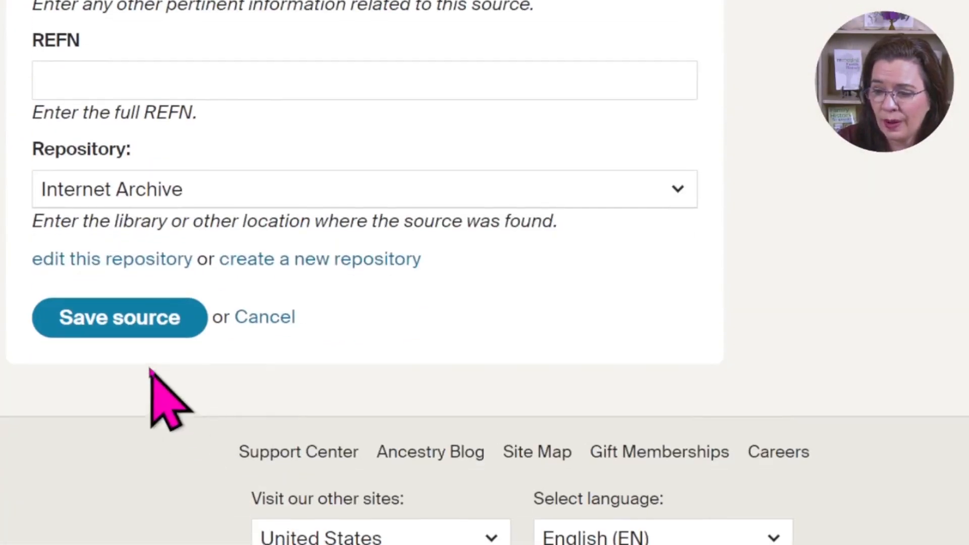
pyautogui.click(131, 332)
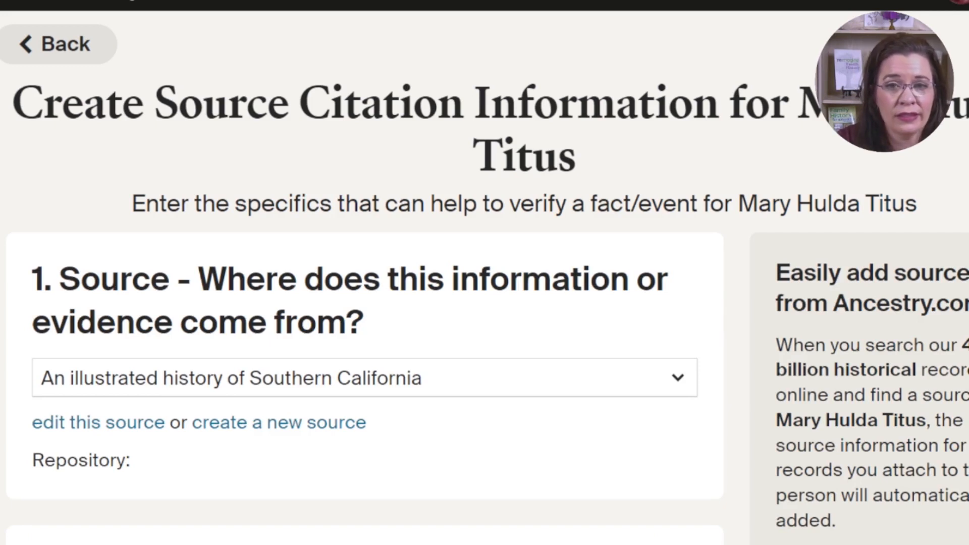
# Step: Enter the citation detail as the father's biographical sketch, ending with "page 766-768"
pyautogui.scroll(-7, 268, 234)
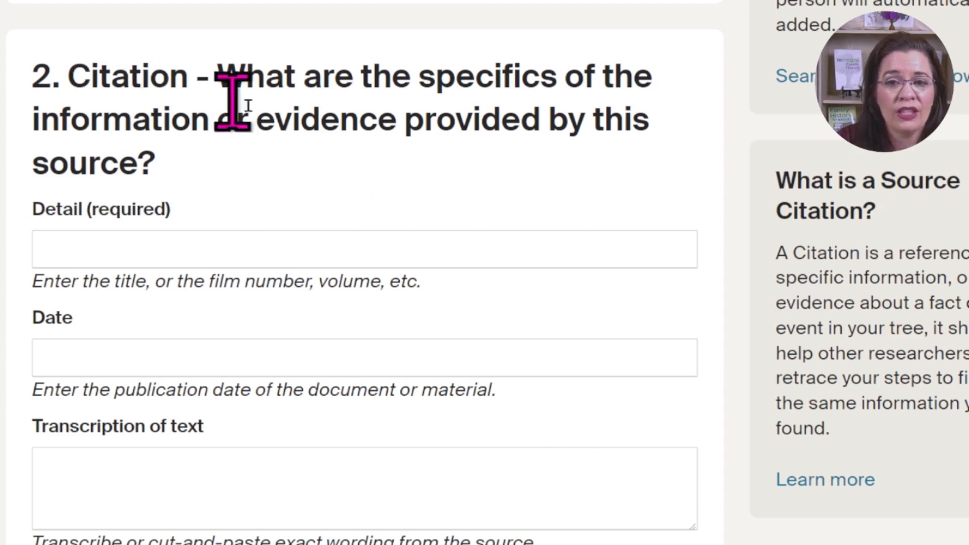
pyautogui.moveTo(247, 78); pyautogui.dragTo(651, 77)
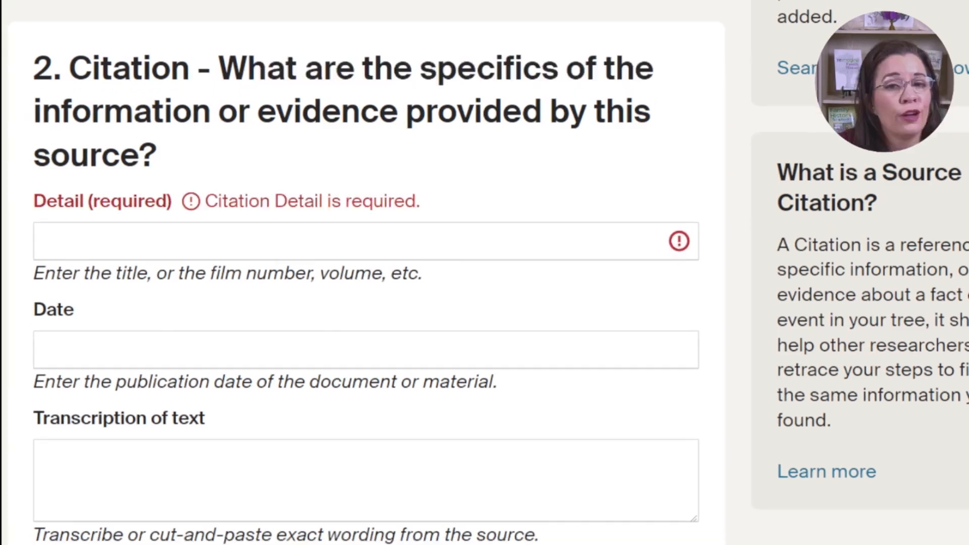
pyautogui.click(195, 238)
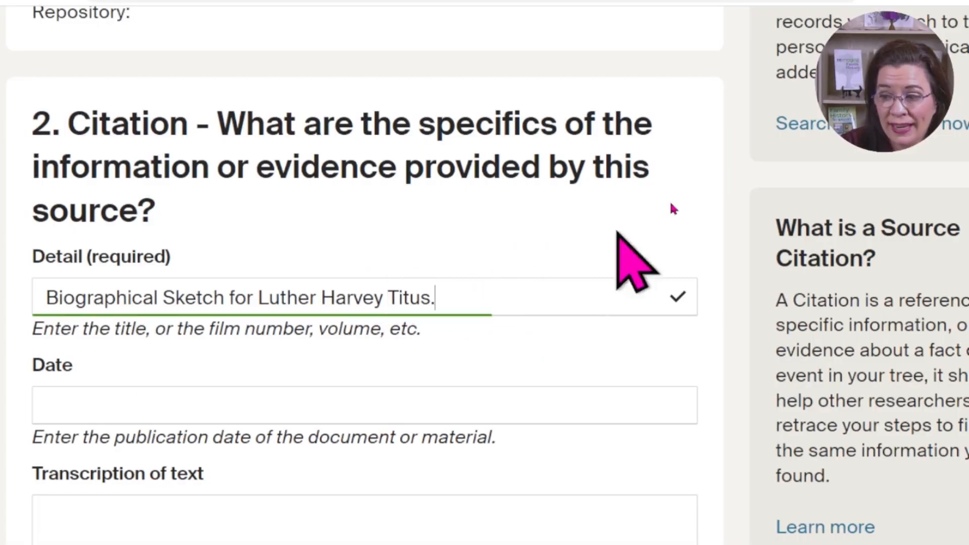
pyautogui.press('BackSpace')
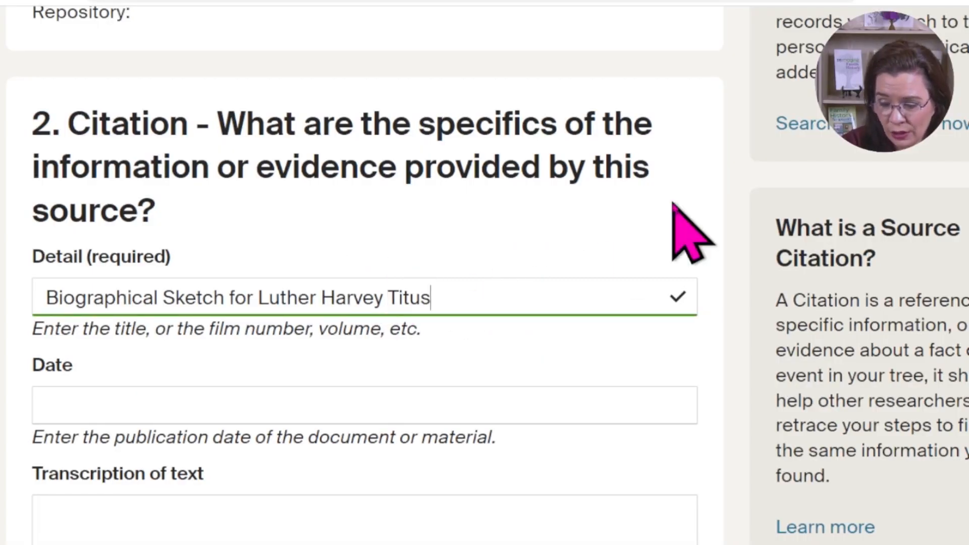
pyautogui.write(', page ')
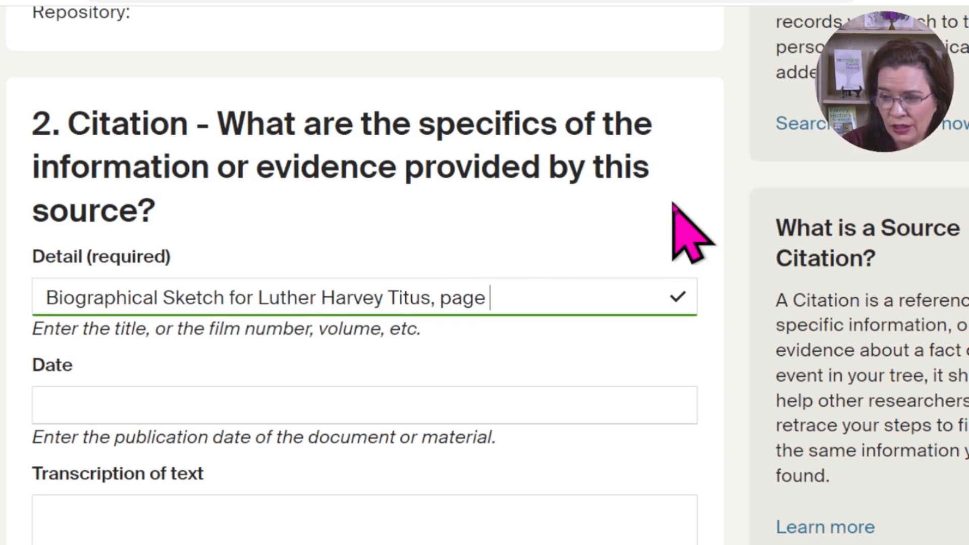
pyautogui.write('766-768')
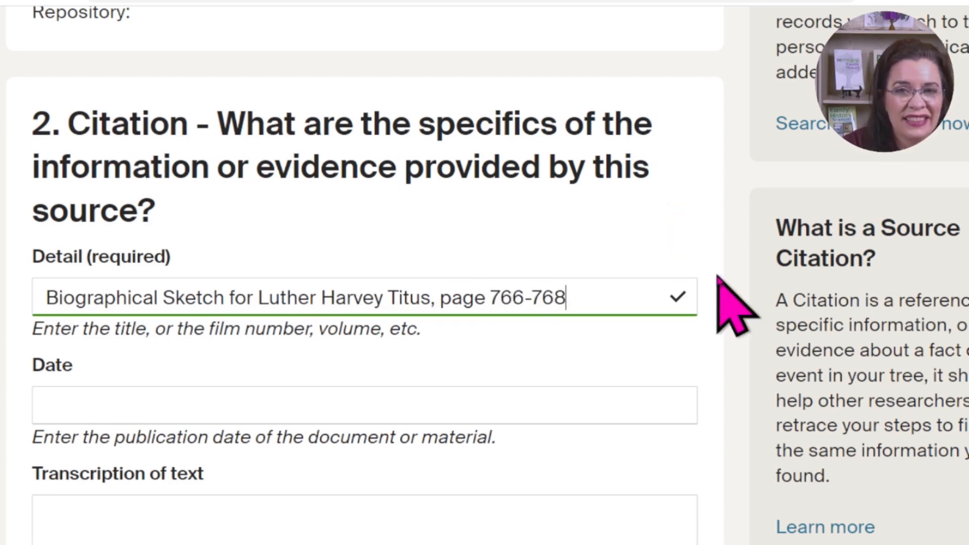
# Step: Leave the publication date empty, paste the copied notes as the citation's transcription of text, and review them from the beginning
pyautogui.scroll(-7, 328, 385)
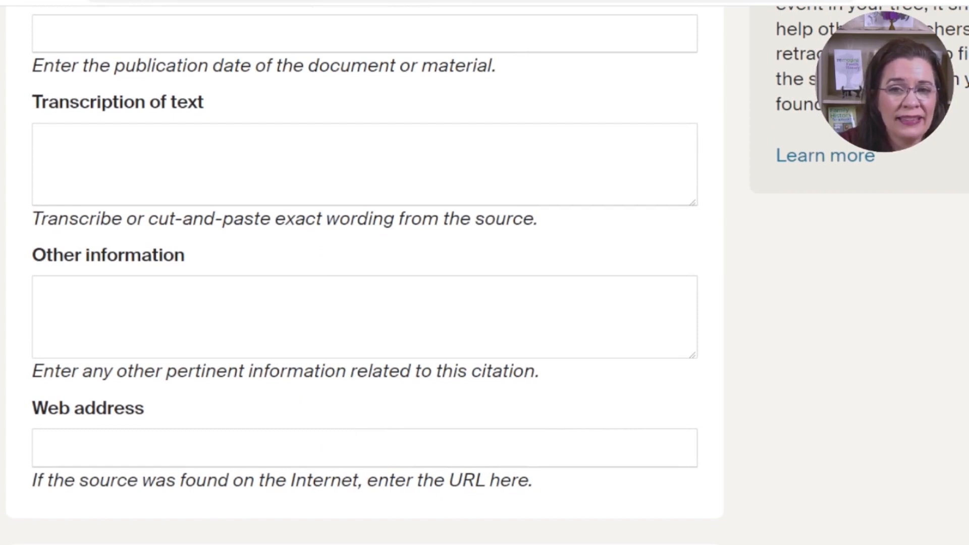
pyautogui.scroll(1, 392, 207)
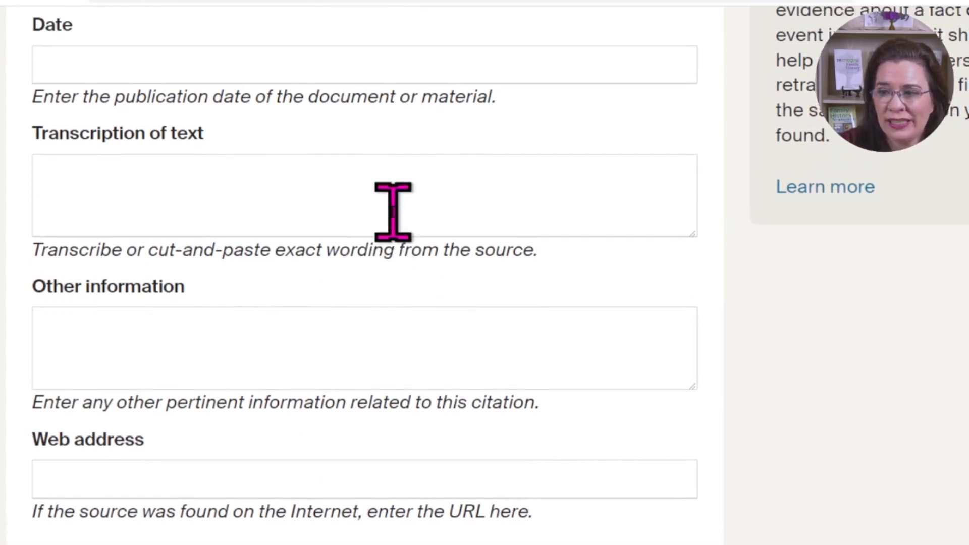
pyautogui.click(186, 102)
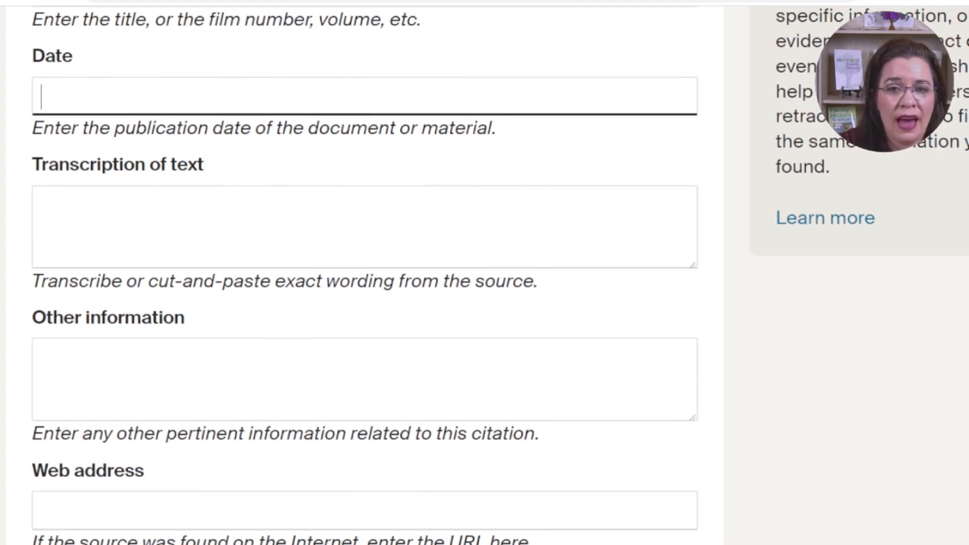
pyautogui.click(41, 205)
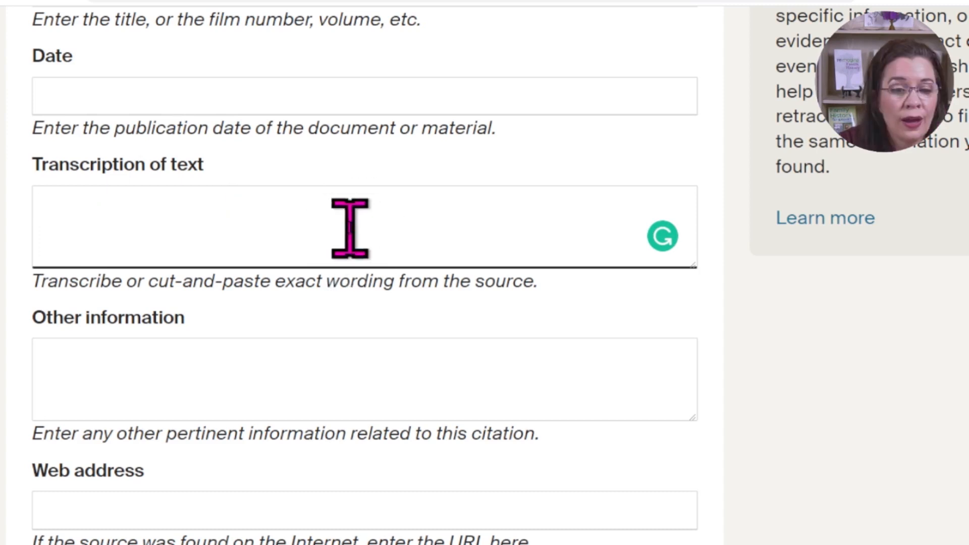
pyautogui.hotkey('ctrl', 'v')
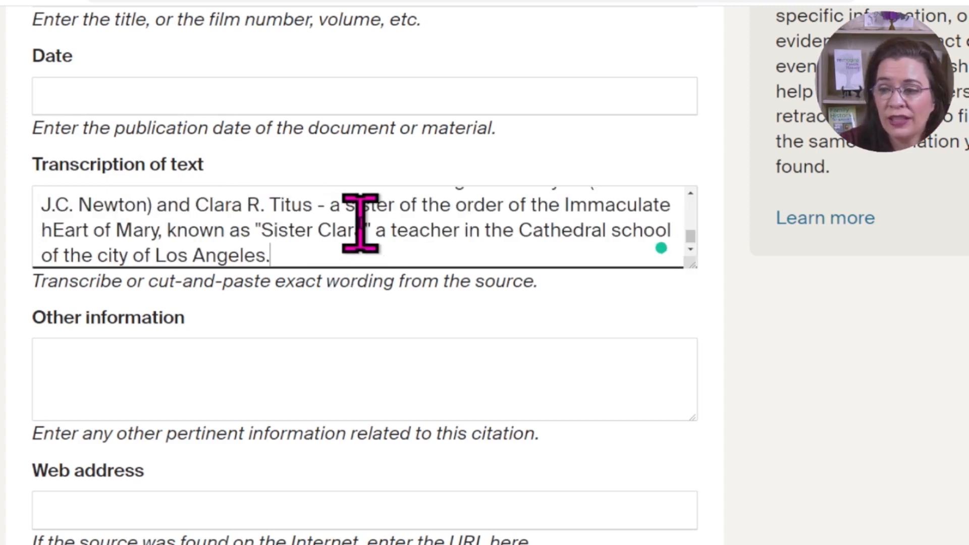
pyautogui.scroll(3, 349, 231)
pyautogui.scroll(5, 349, 230)
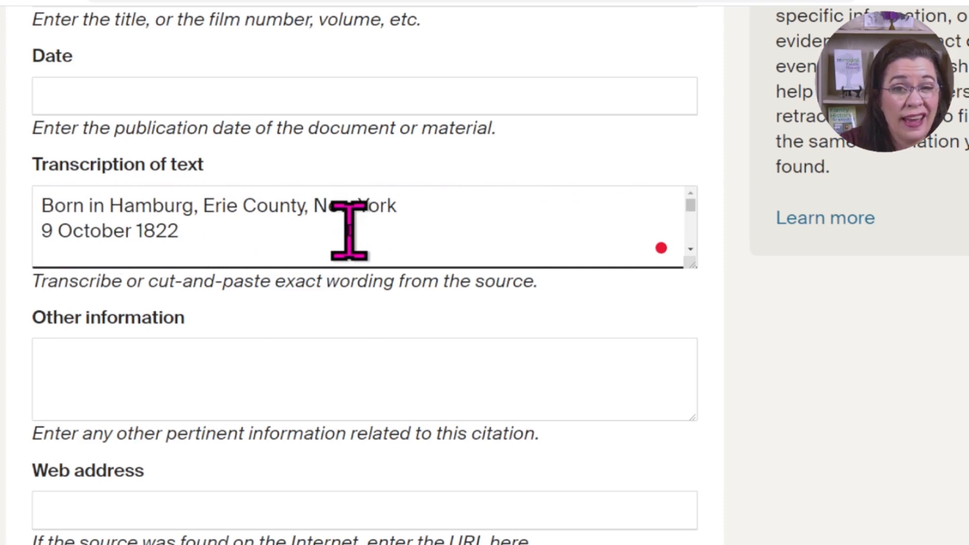
# Step: Copy the URL of the open Internet Archive book page and paste it as the citation's web address
pyautogui.scroll(-3, 238, 350)
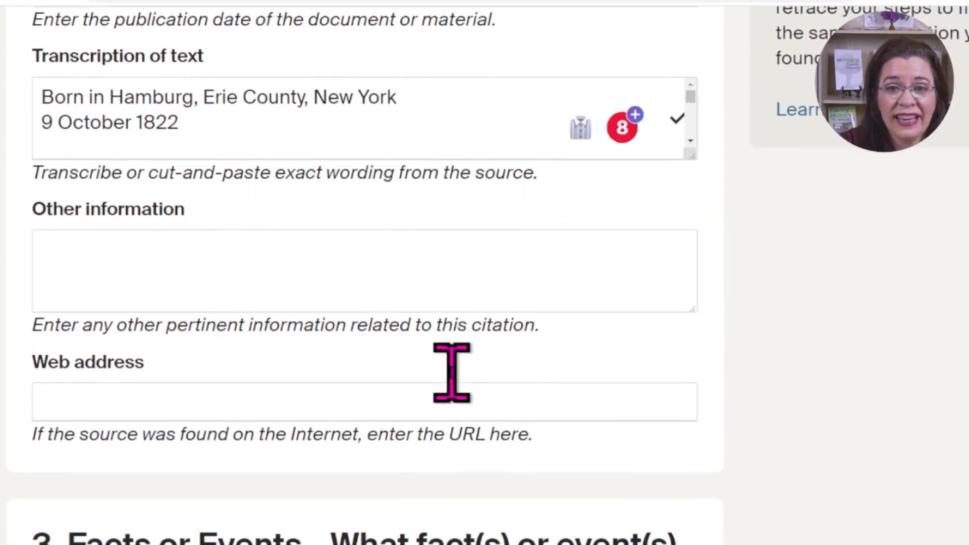
pyautogui.scroll(-1, 452, 373)
pyautogui.click(334, 0)
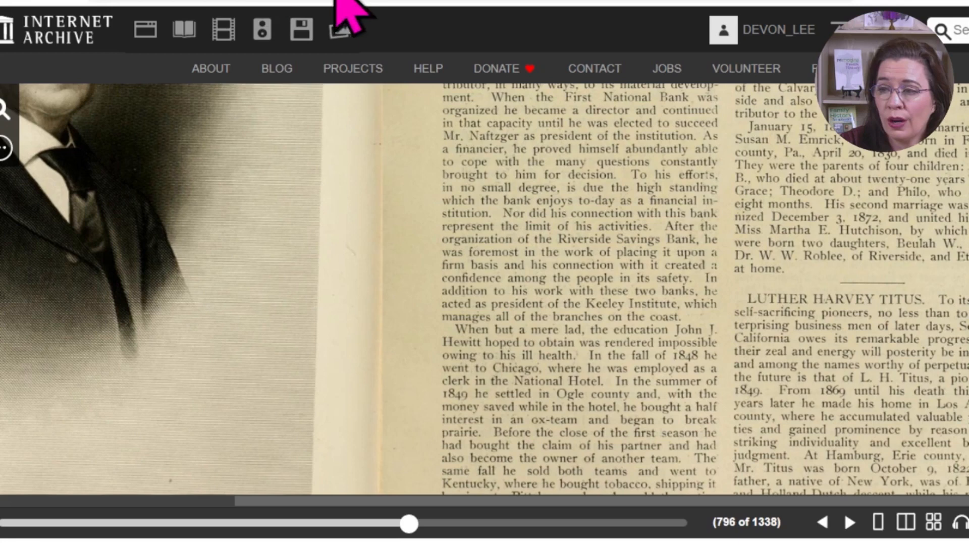
pyautogui.click(496, 28)
pyautogui.hotkey('ctrl', 'c')
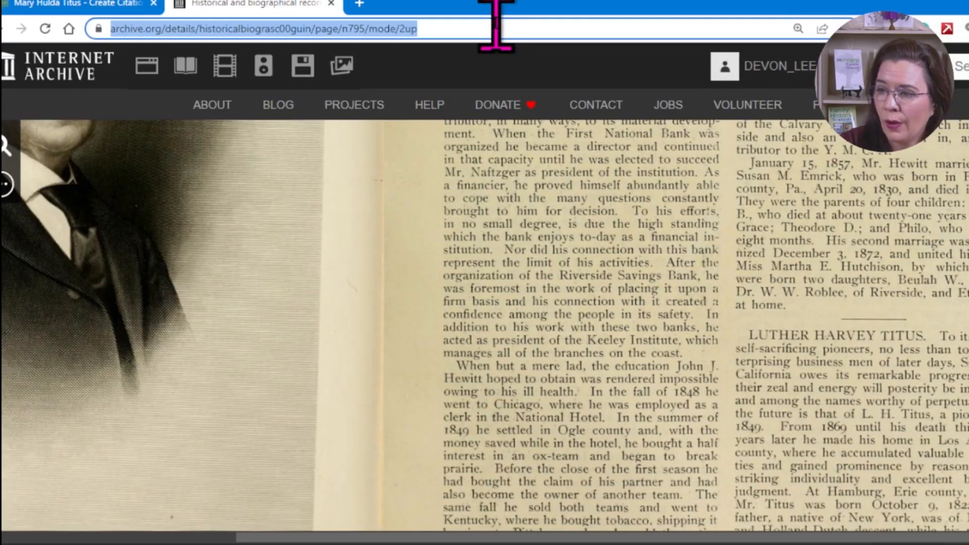
pyautogui.click(86, 4)
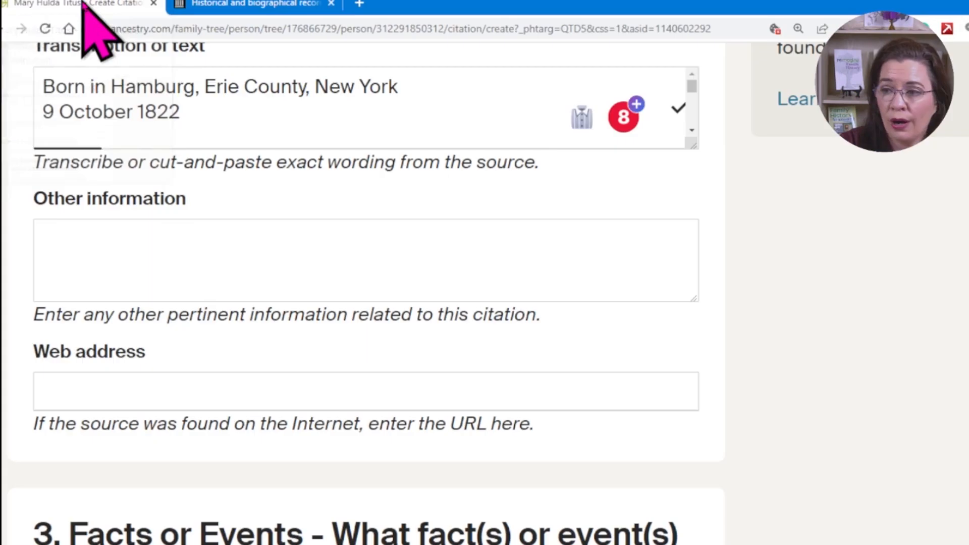
pyautogui.click(312, 391)
pyautogui.hotkey('ctrl', 'v')
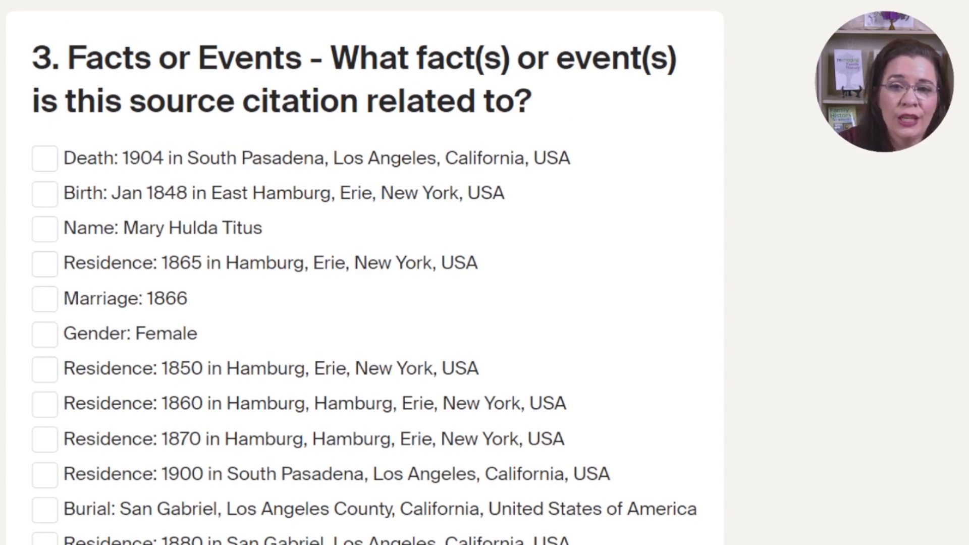
# Step: Link the citation to the birth, name, marriage, 1850 residence and 1860 residence facts
pyautogui.scroll(-2, 222, 264)
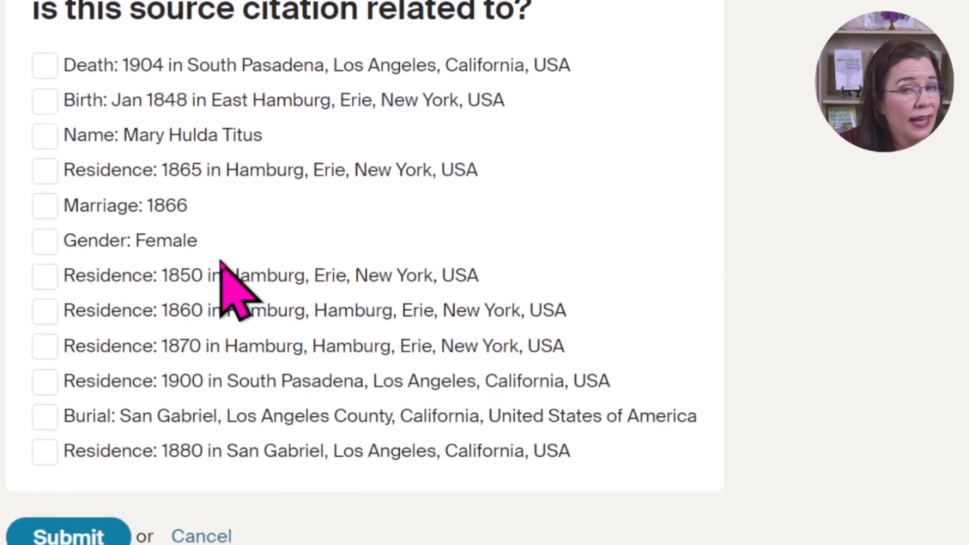
pyautogui.scroll(-1, 221, 262)
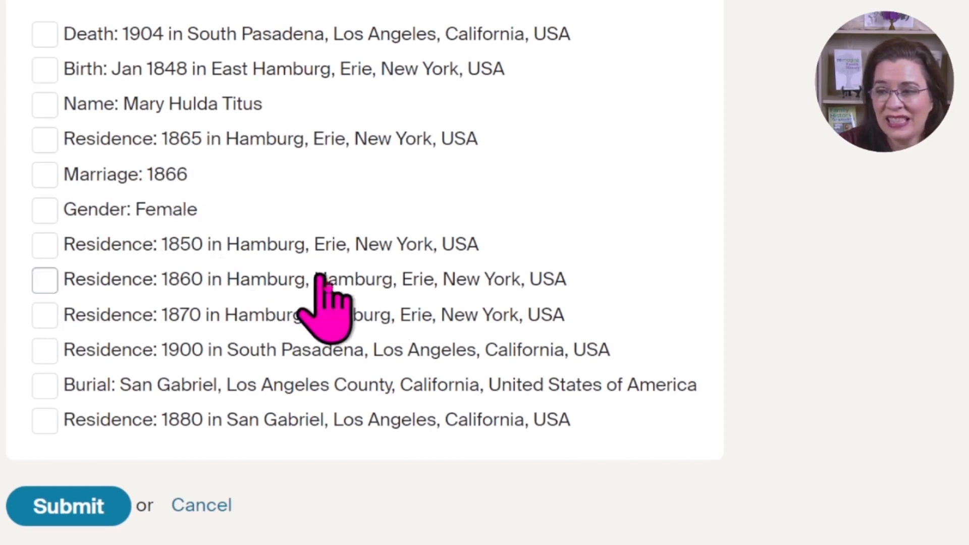
pyautogui.scroll(2, 433, 366)
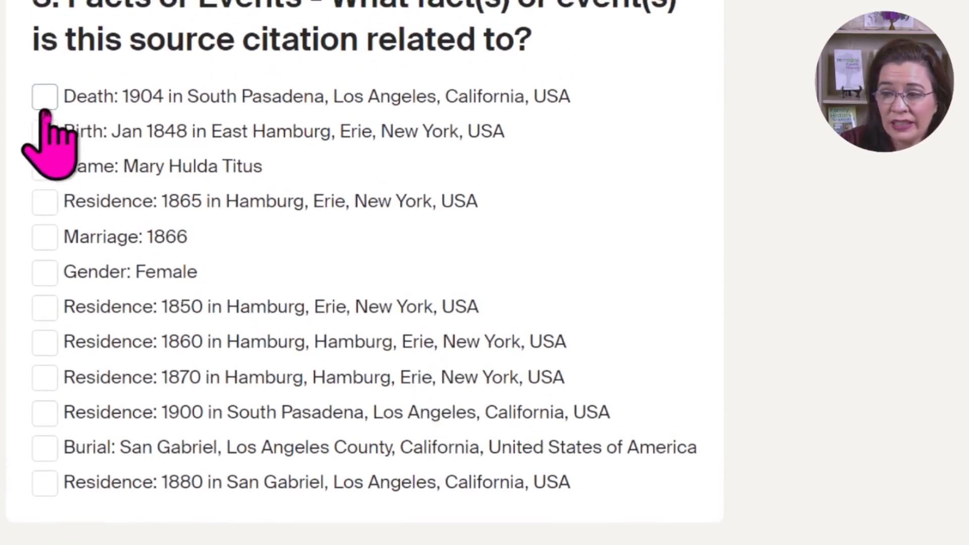
pyautogui.click(44, 134)
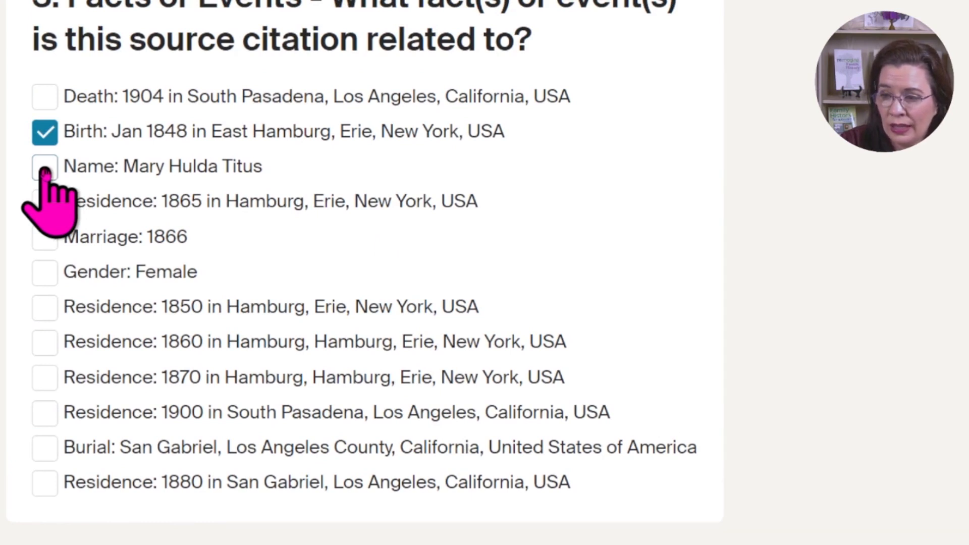
pyautogui.click(45, 170)
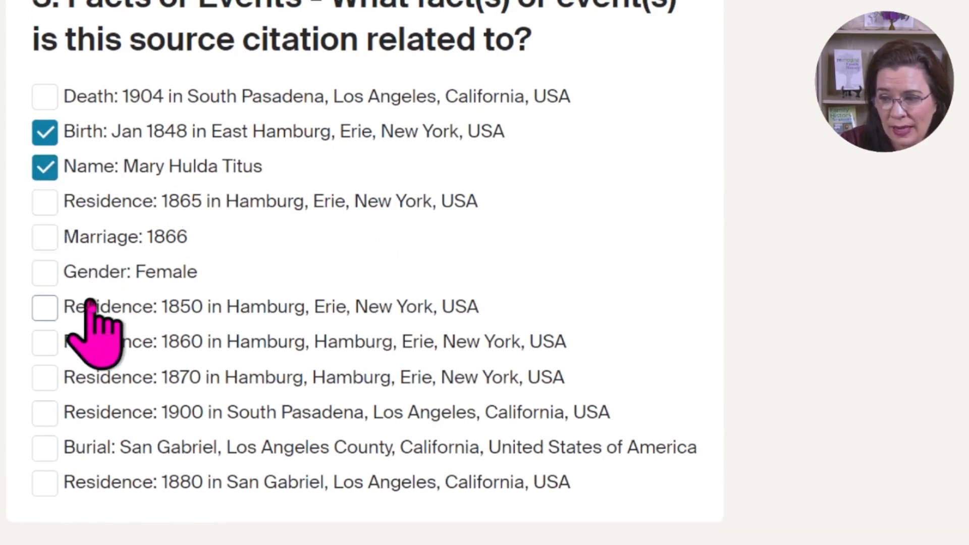
pyautogui.click(46, 238)
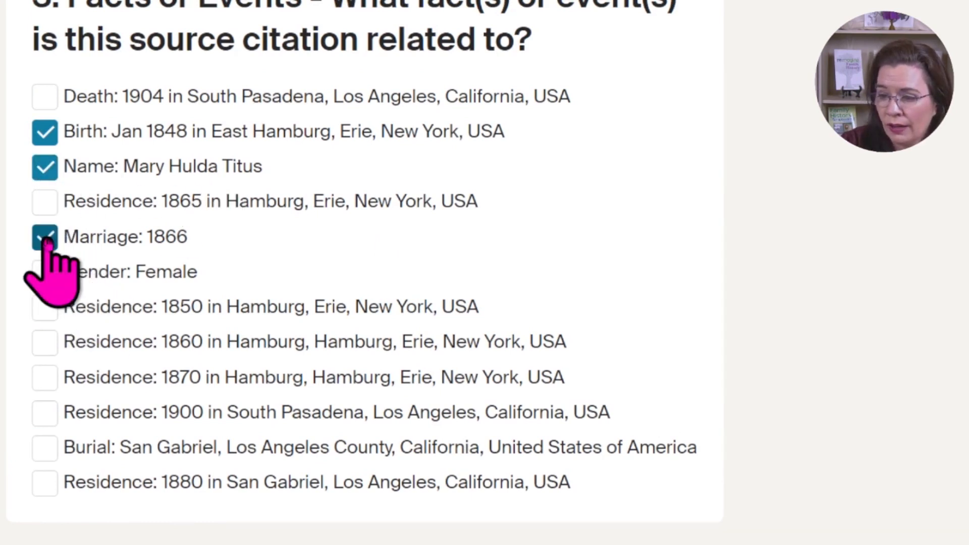
pyautogui.click(44, 309)
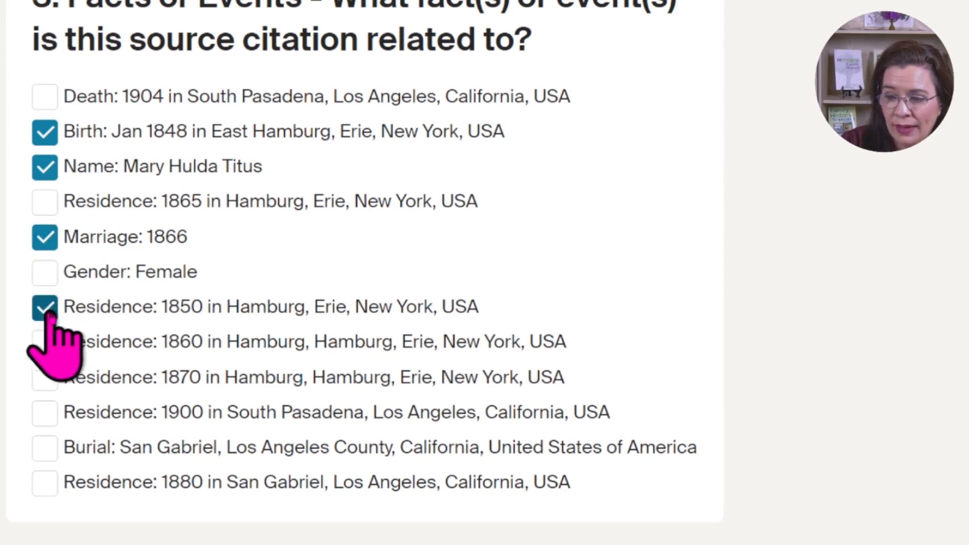
pyautogui.click(45, 341)
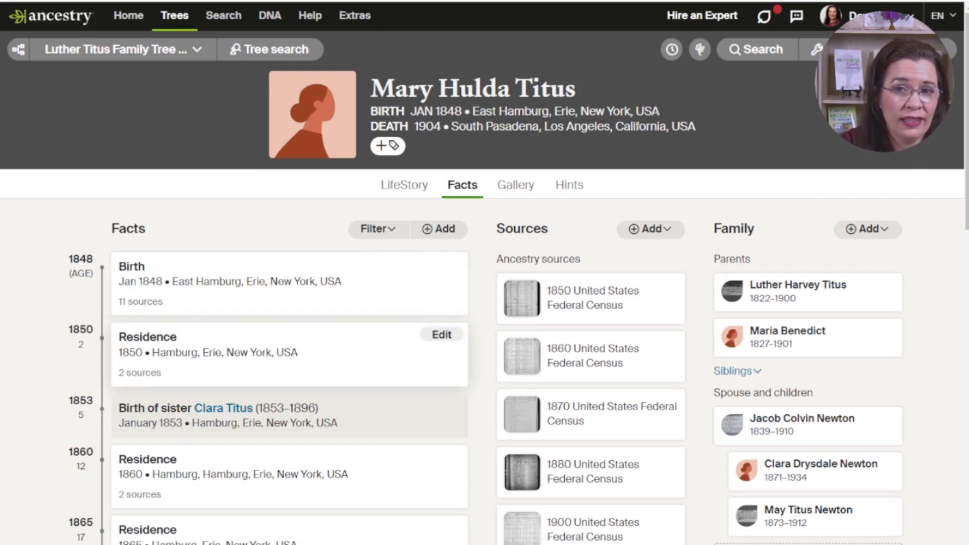
# Step: Check the form for adding a fact or event, close it unused, and look through the rest of the profile
pyautogui.click(447, 228)
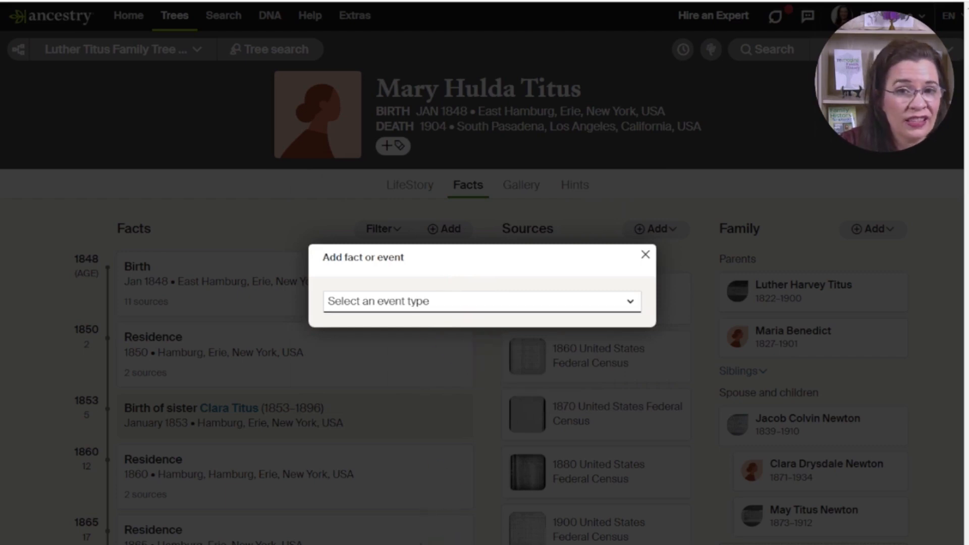
pyautogui.click(645, 255)
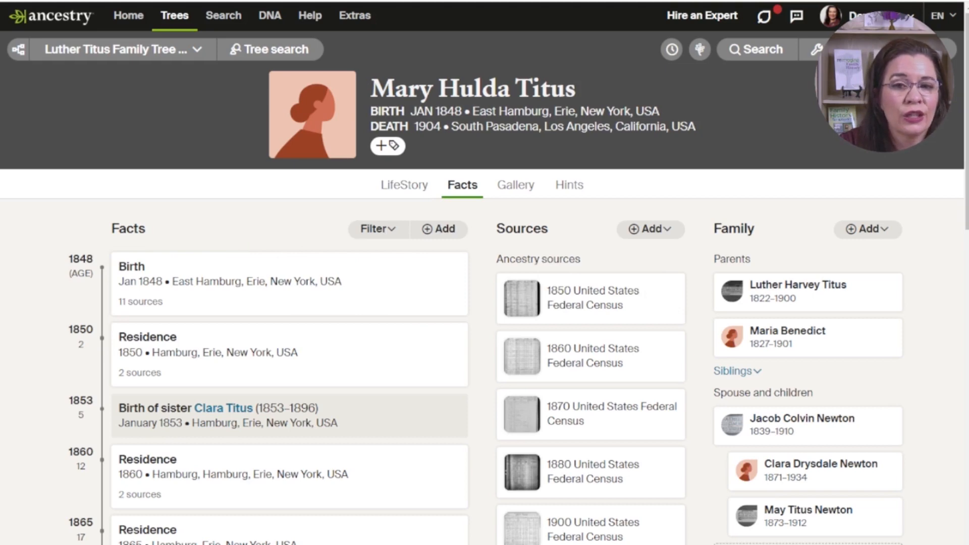
pyautogui.scroll(-12, 455, 348)
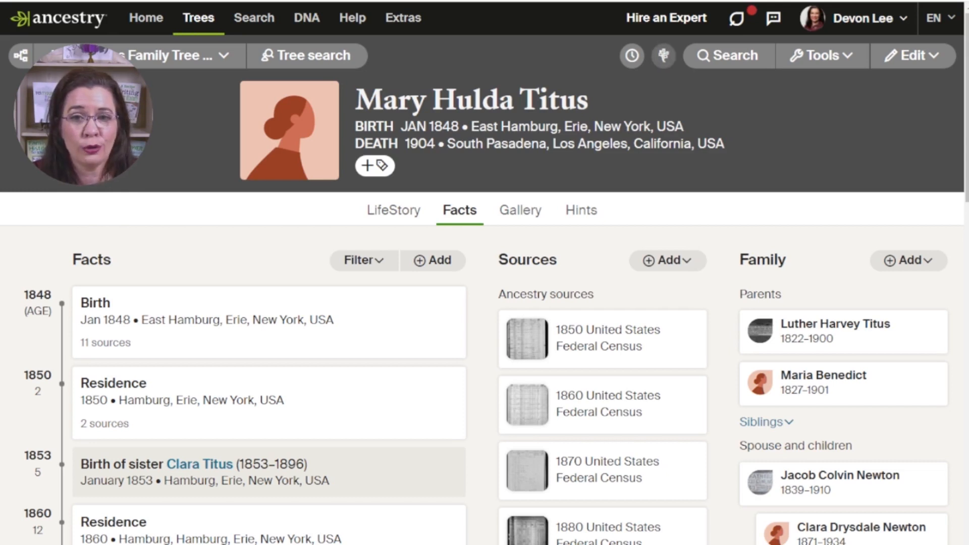
# Step: Renew the FamilySearch authorization and open the comparison of this person with the FamilySearch record
pyautogui.click(664, 55)
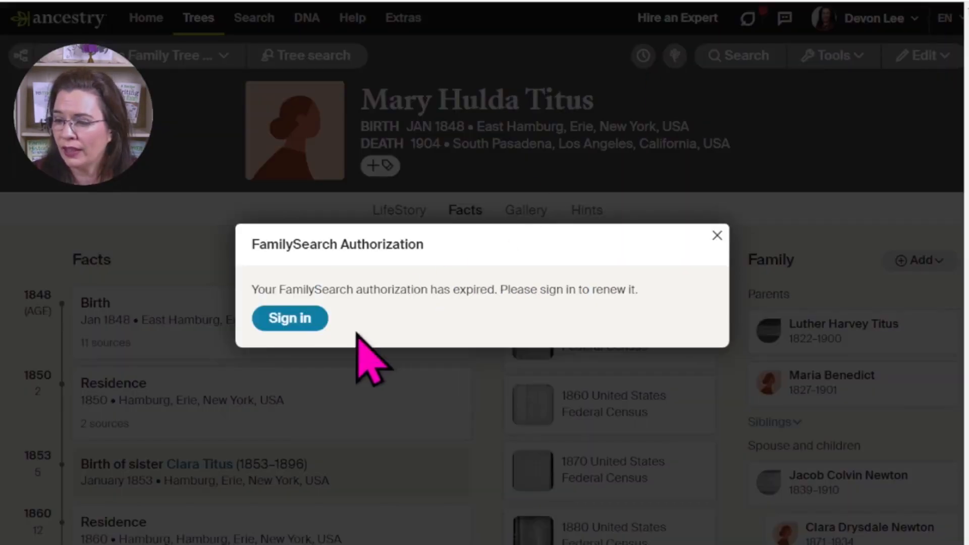
pyautogui.click(290, 318)
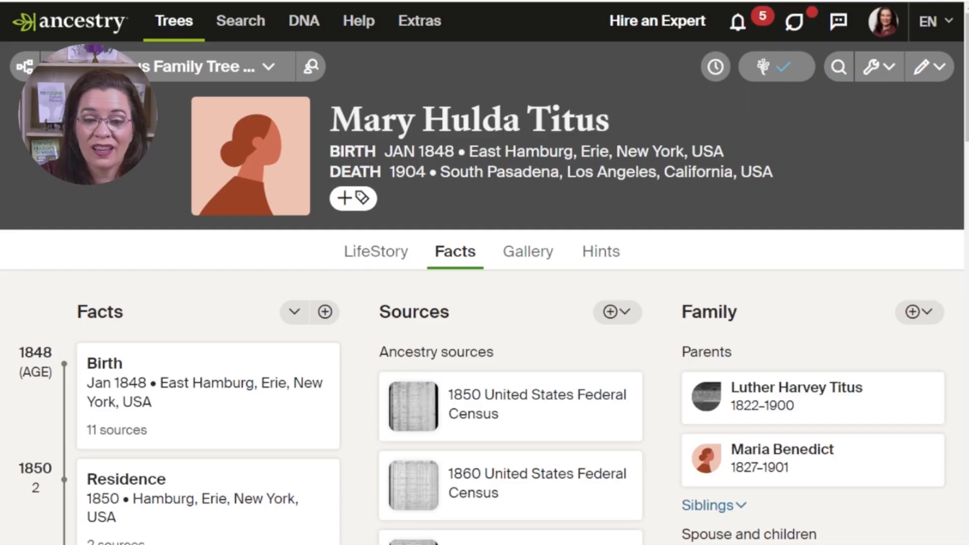
pyautogui.click(787, 66)
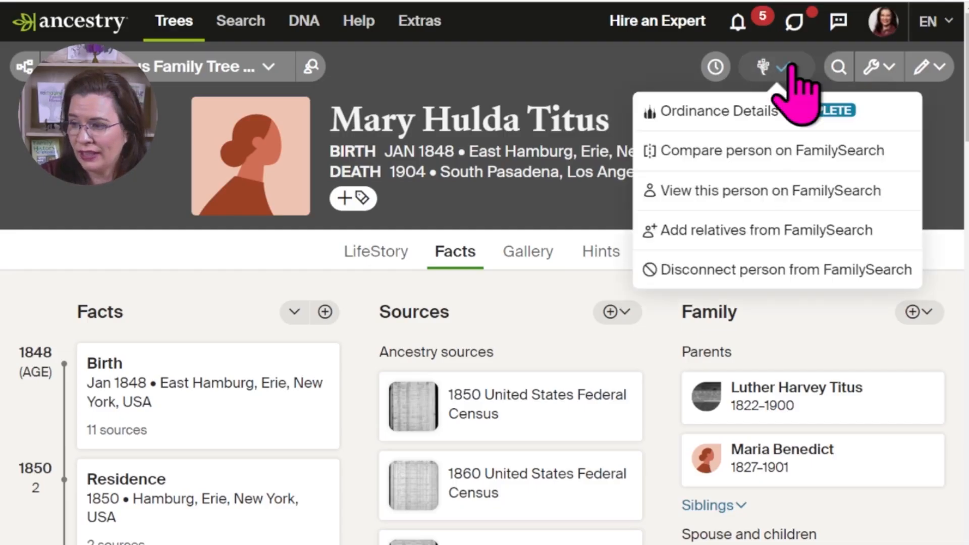
pyautogui.click(786, 152)
# Step: Select the FamilySearch source "California, Los Angeles, San Gabriel Cemetery Association, Cemetery Index 1872-2003" for transfer to the Ancestry profile
pyautogui.scroll(-5, 482, 283)
pyautogui.scroll(-15, 482, 283)
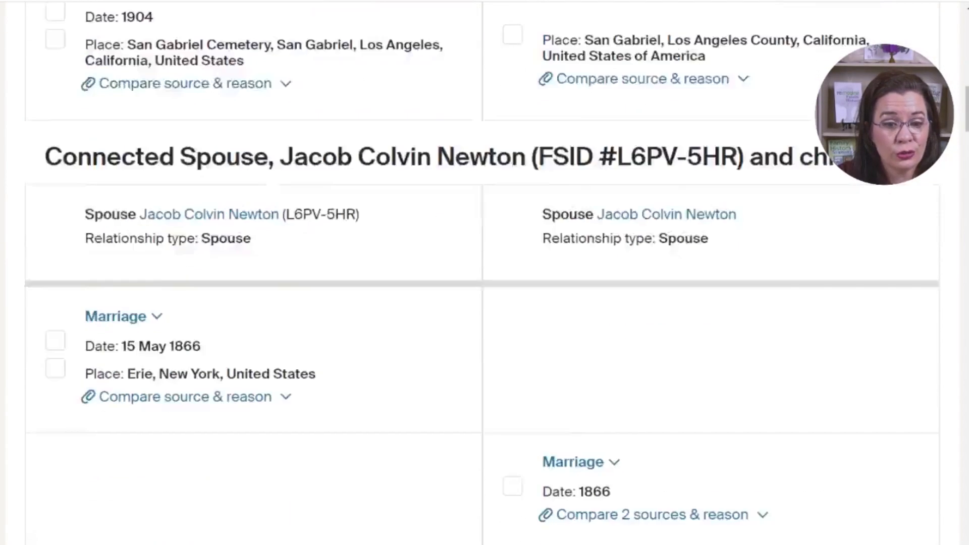
pyautogui.scroll(2, 482, 282)
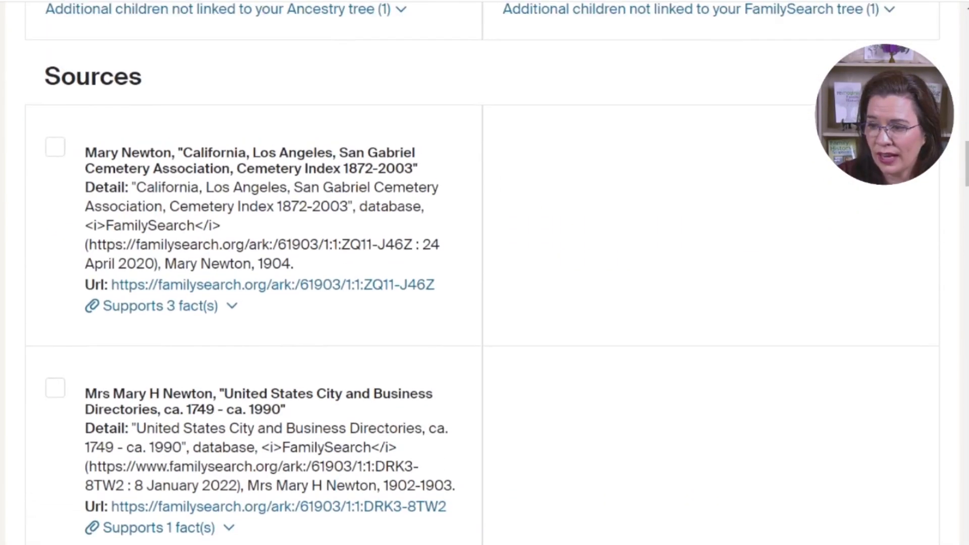
pyautogui.click(55, 146)
pyautogui.scroll(-1, 389, 363)
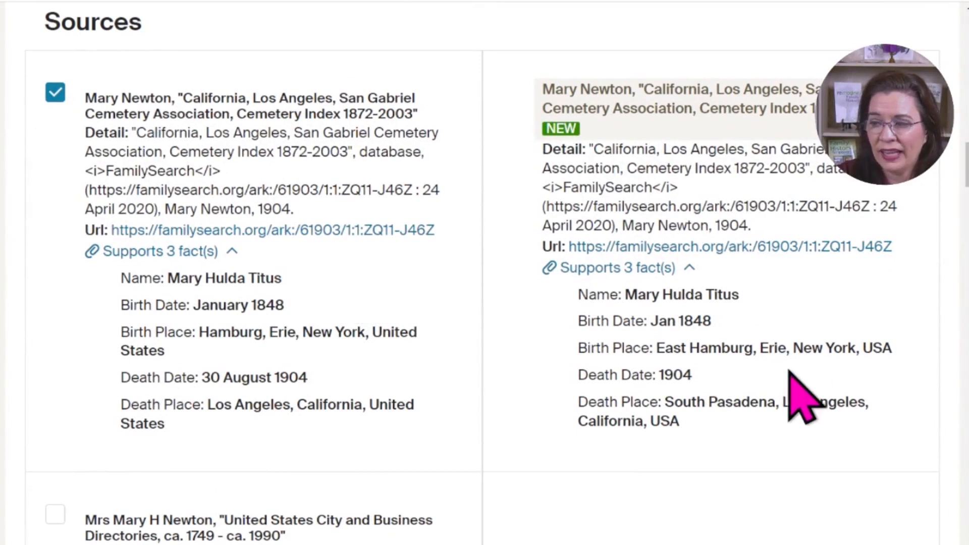